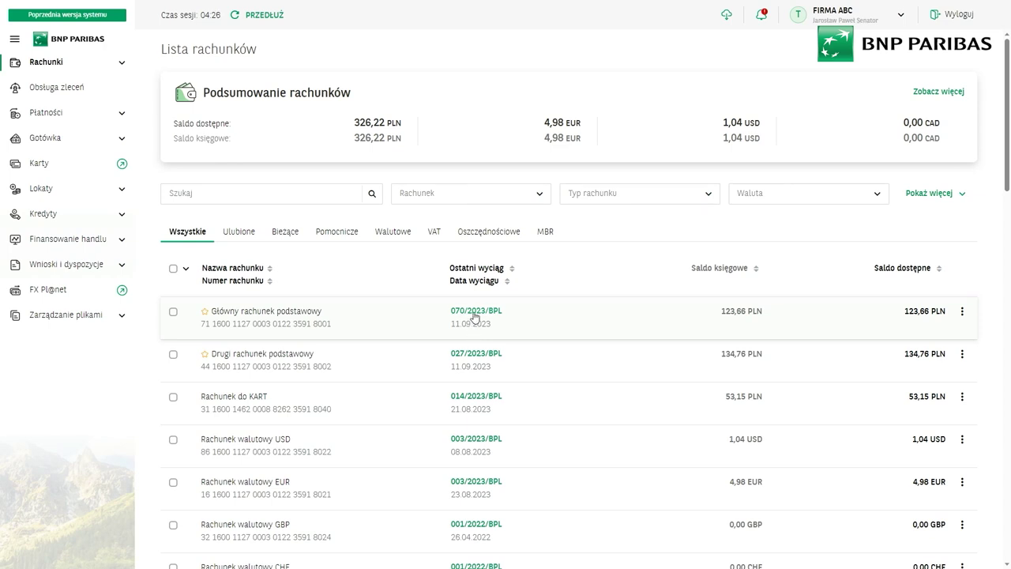
# Open the latest statement of Główny rachunek podstawowy, 070/2023/BPL, and review its details and transaction list
pyautogui.click(474, 312)
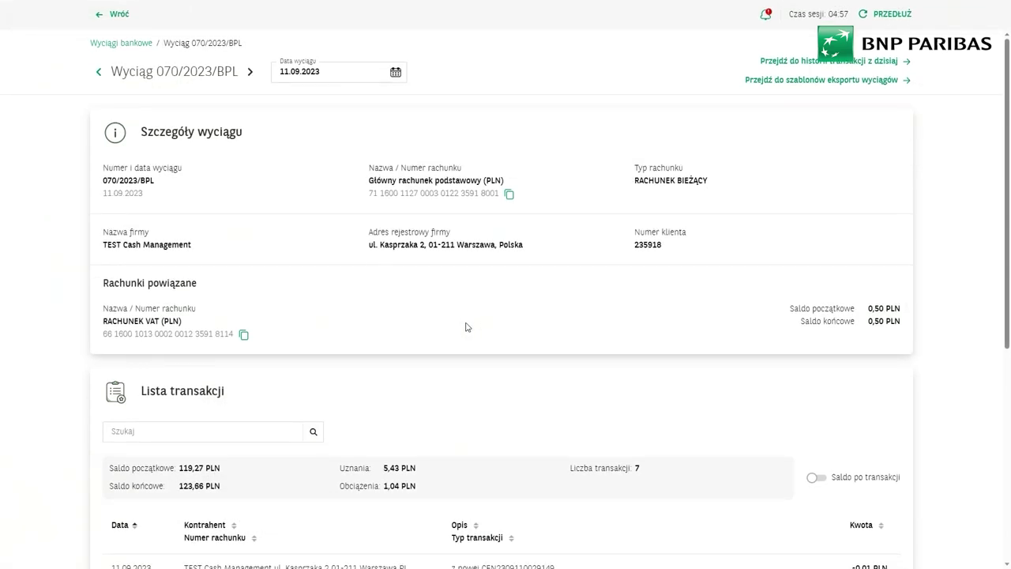
pyautogui.scroll(-5, 466, 326)
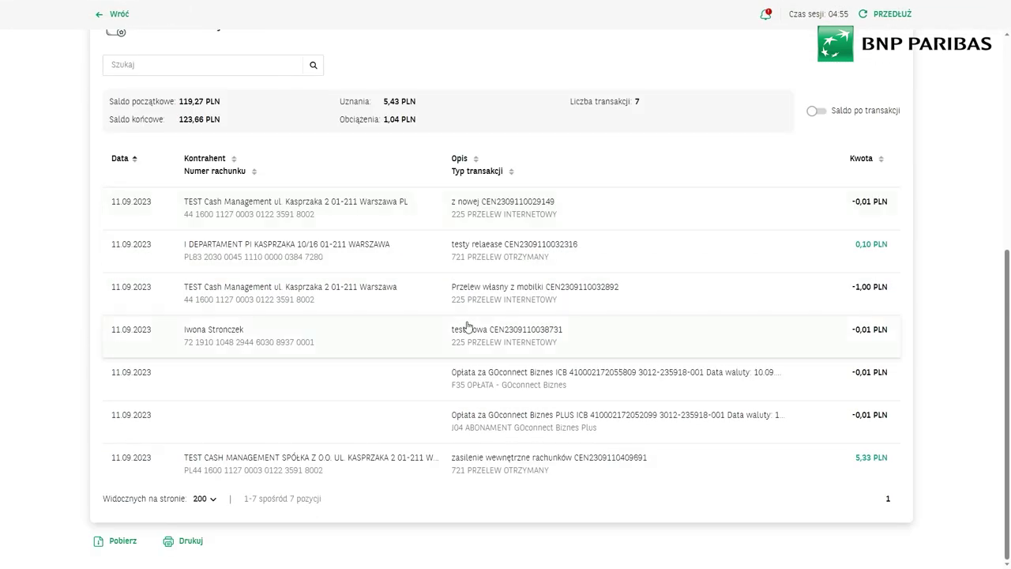
pyautogui.scroll(5, 132, 536)
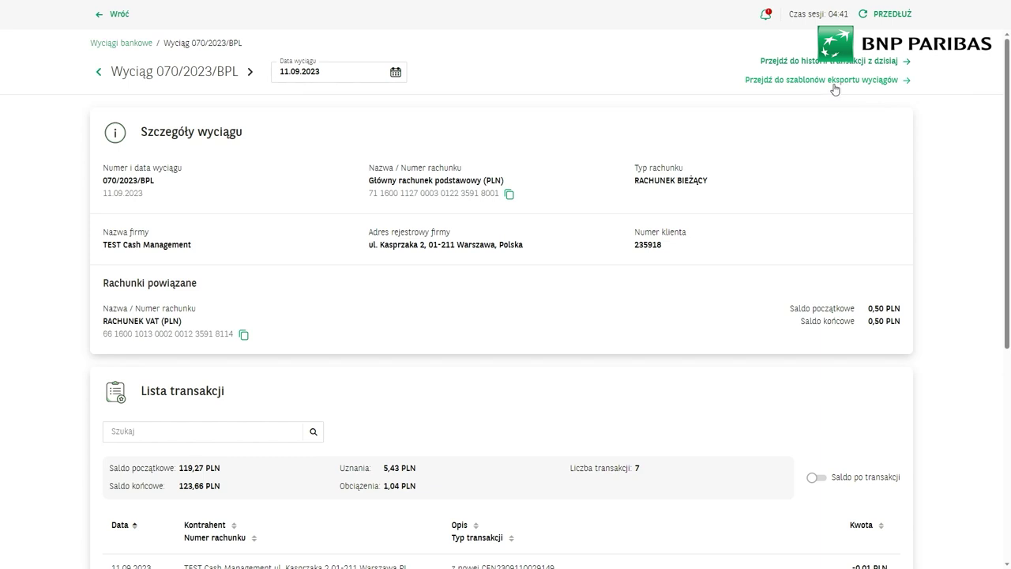
# Go back two statements to 068/2023/BPL, review its transactions, and return to the account list
pyautogui.click(100, 74)
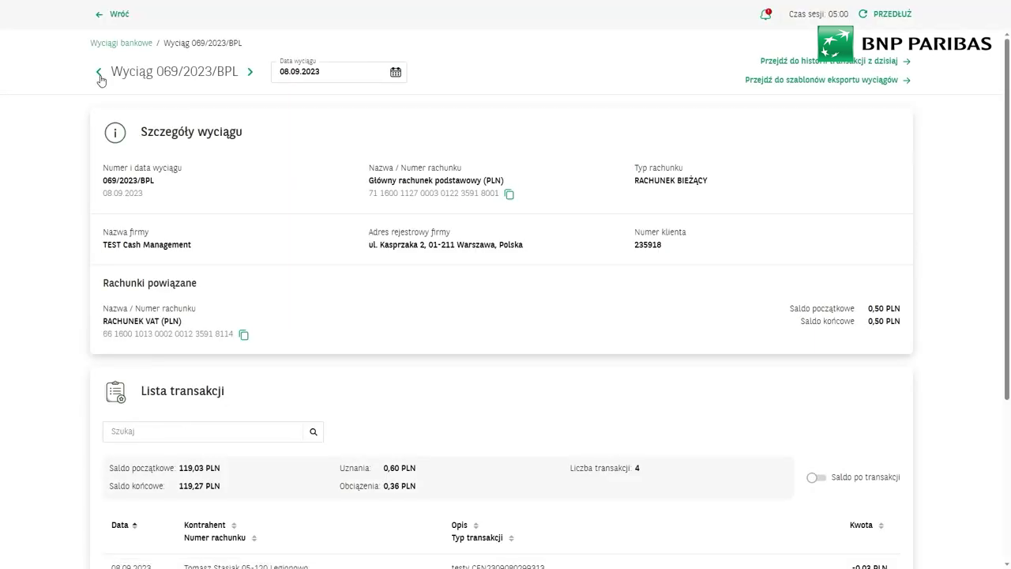
pyautogui.click(100, 75)
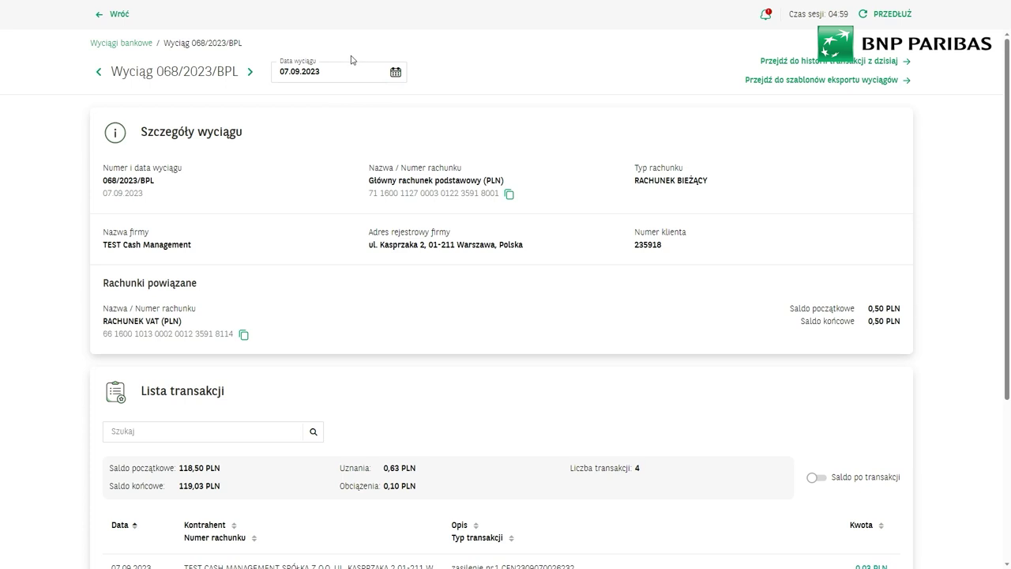
pyautogui.scroll(-3, 433, 302)
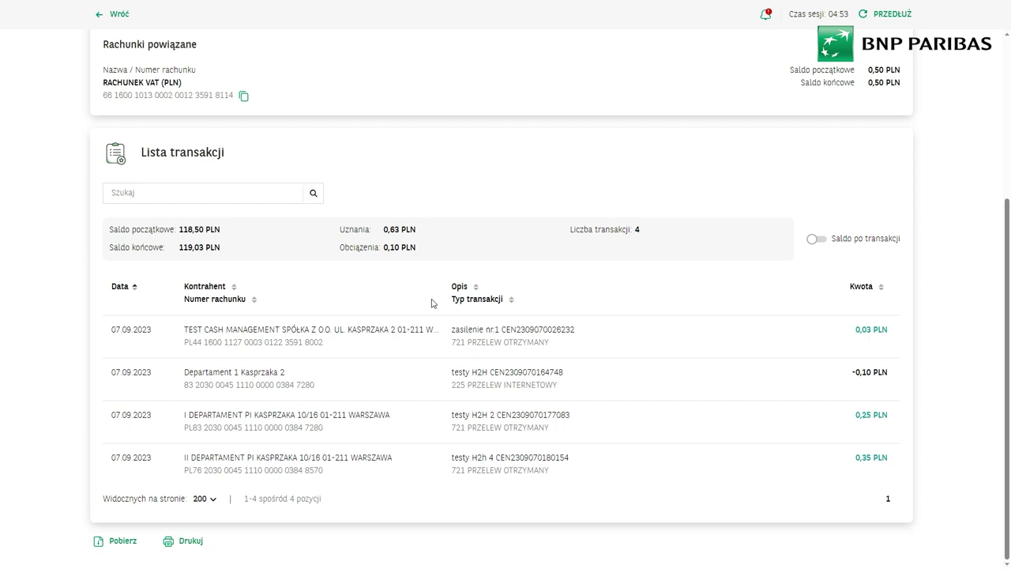
pyautogui.scroll(3, 432, 302)
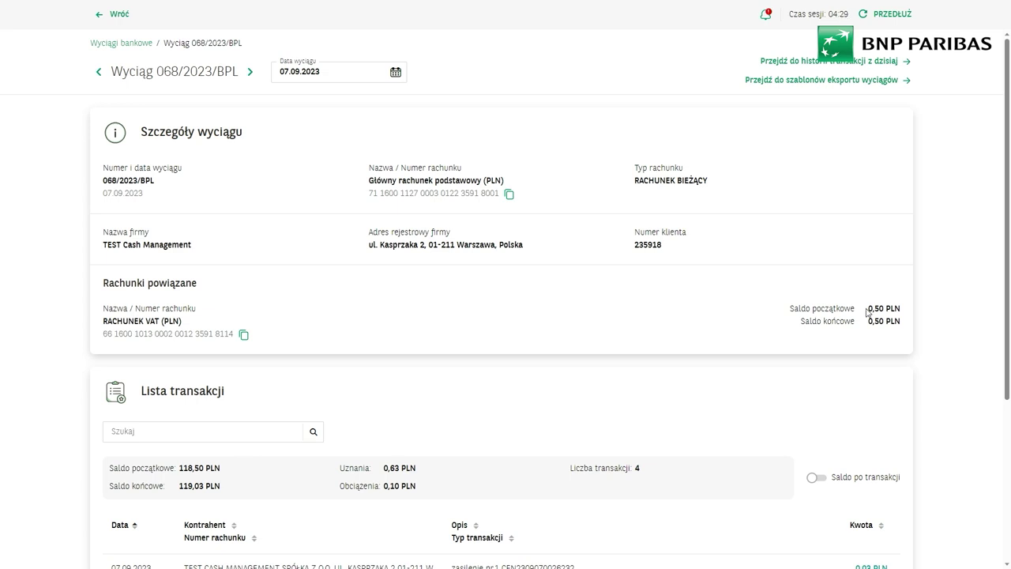
pyautogui.click(95, 16)
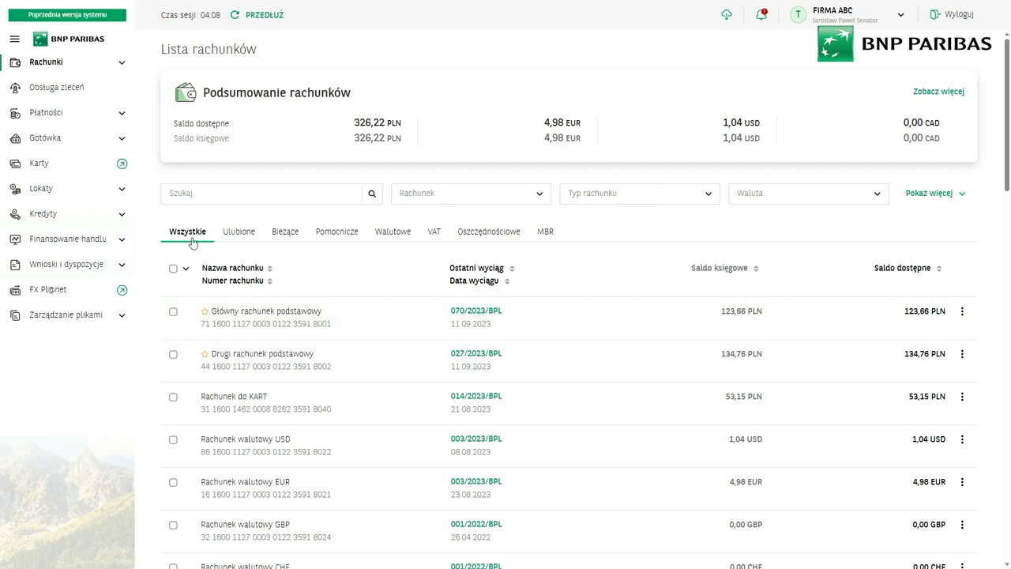
# Open the Wyciągi bankowe list and filter the daily statements to Od ostatnich 30 dni
pyautogui.click(64, 68)
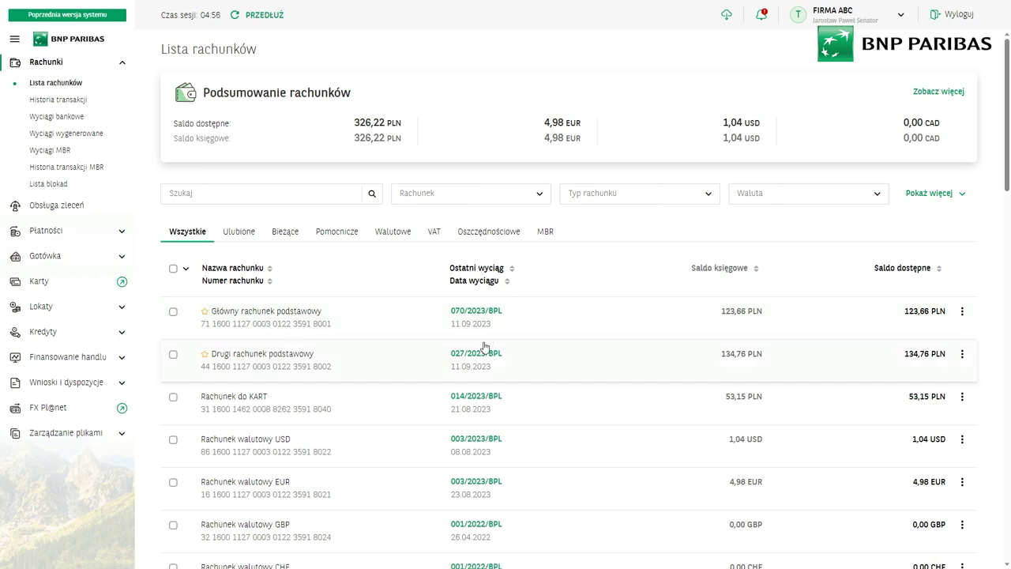
pyautogui.click(65, 124)
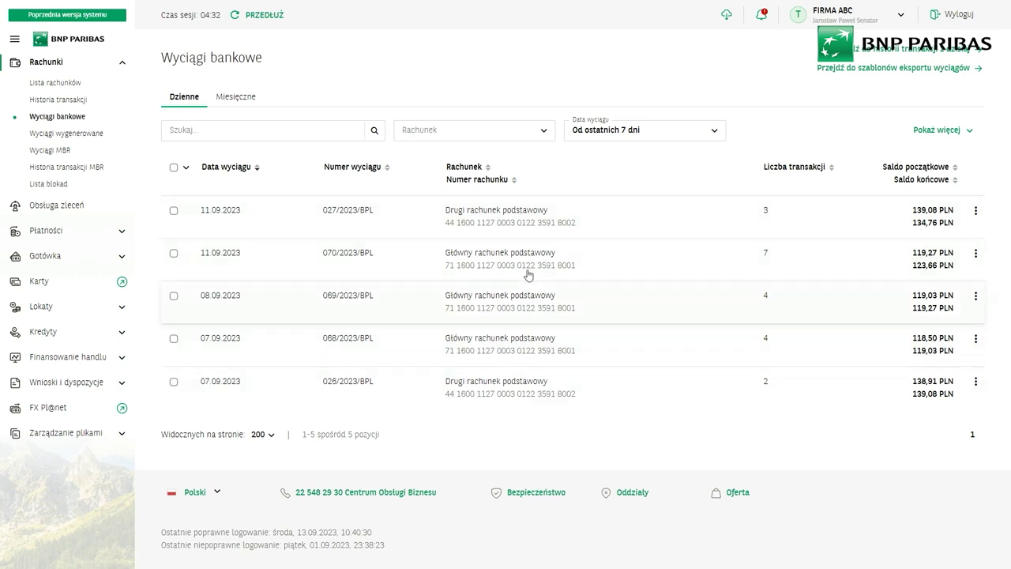
pyautogui.click(657, 132)
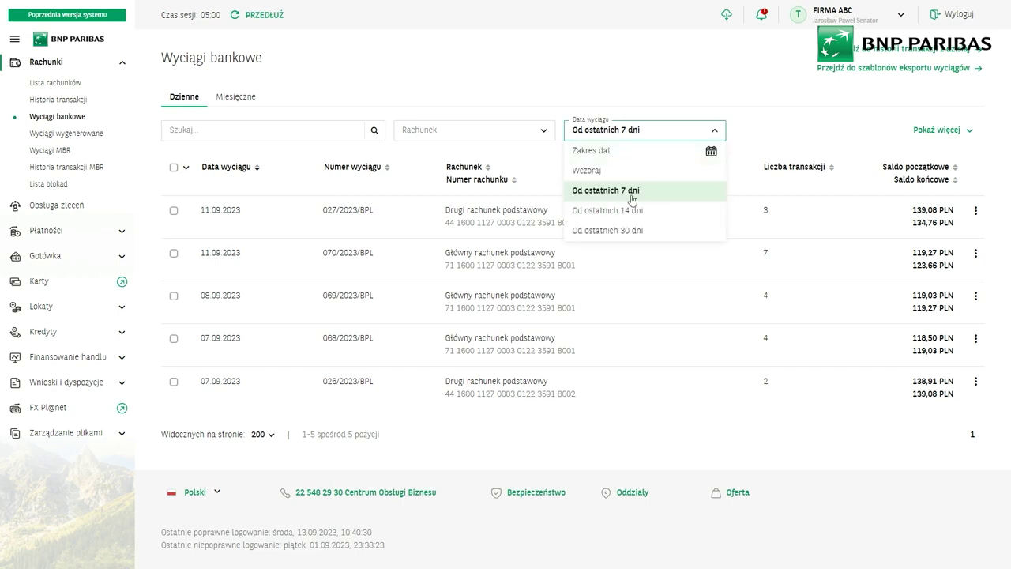
pyautogui.click(617, 231)
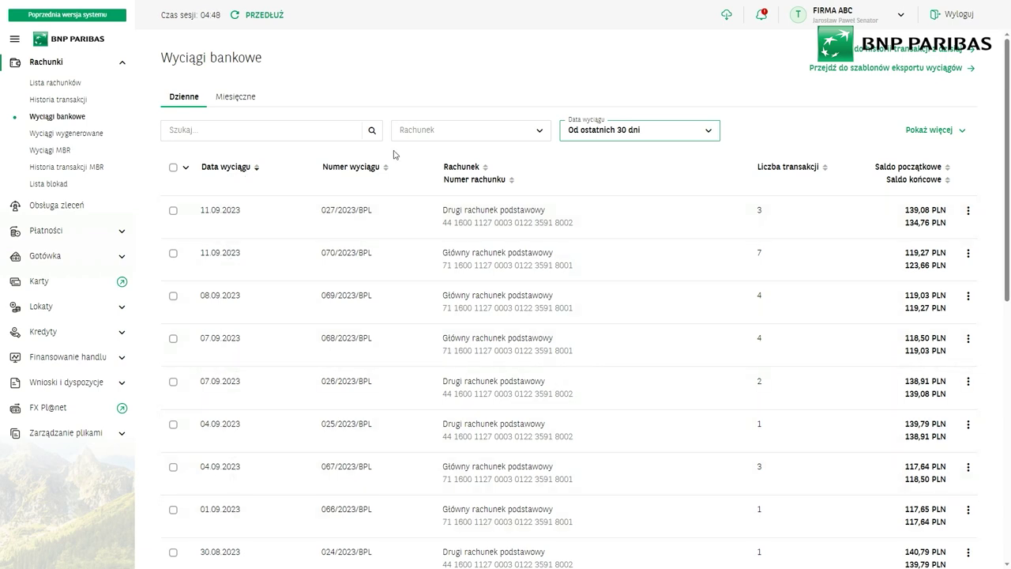
pyautogui.click(507, 135)
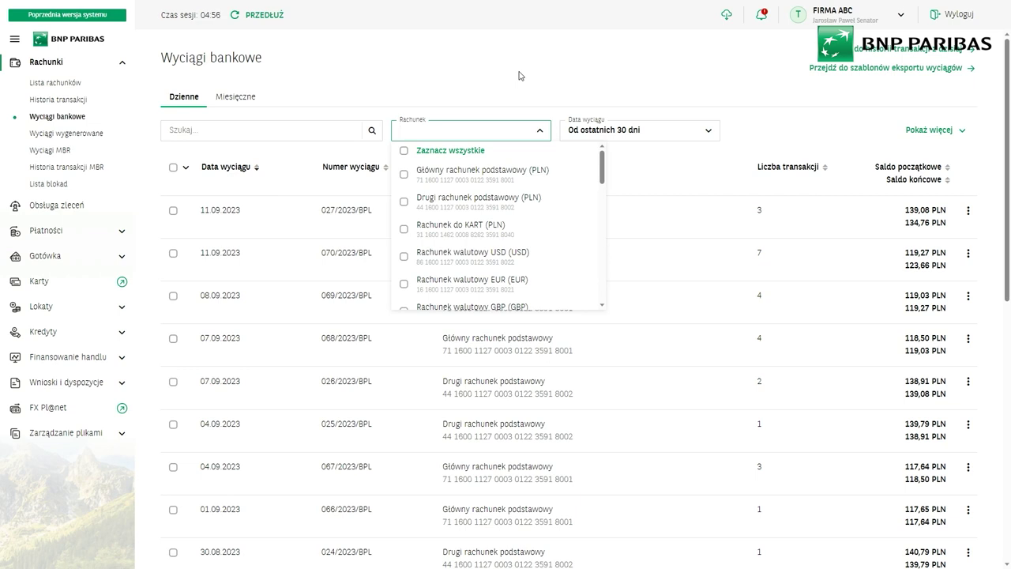
pyautogui.click(493, 72)
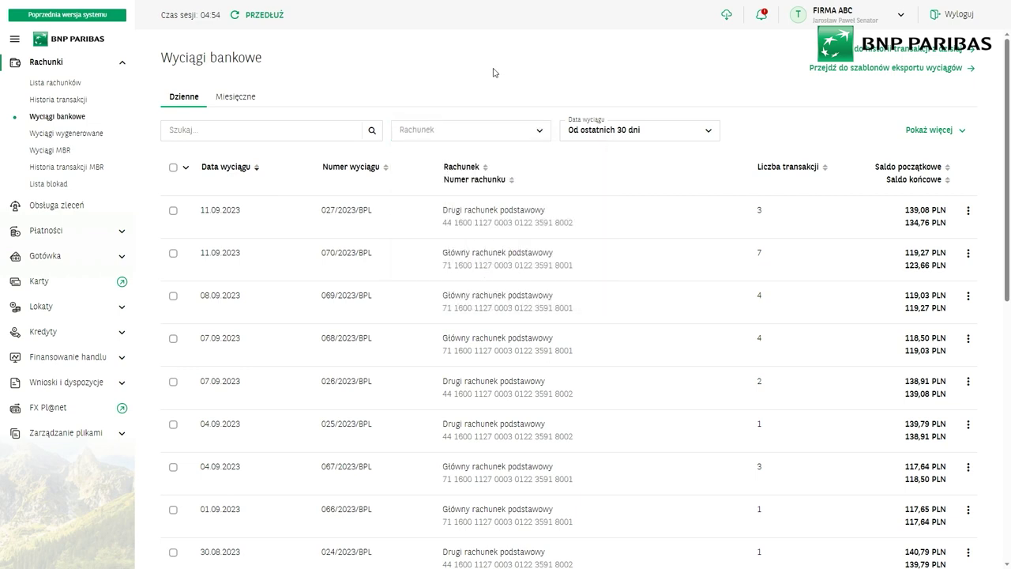
# Download all the listed bank statements in PDF format and inspect the contents of the downloaded ZIP archive
pyautogui.click(176, 174)
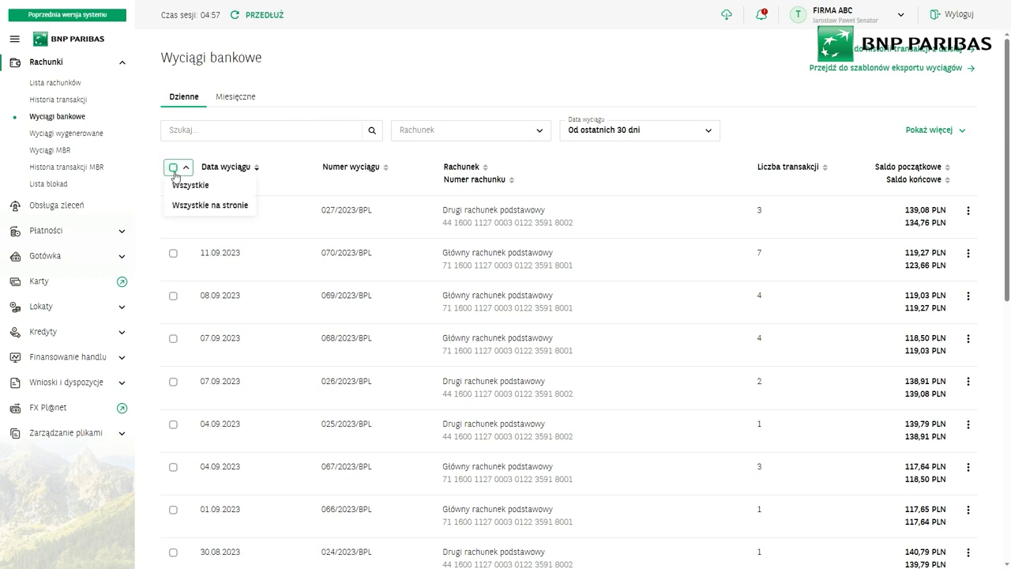
pyautogui.click(178, 186)
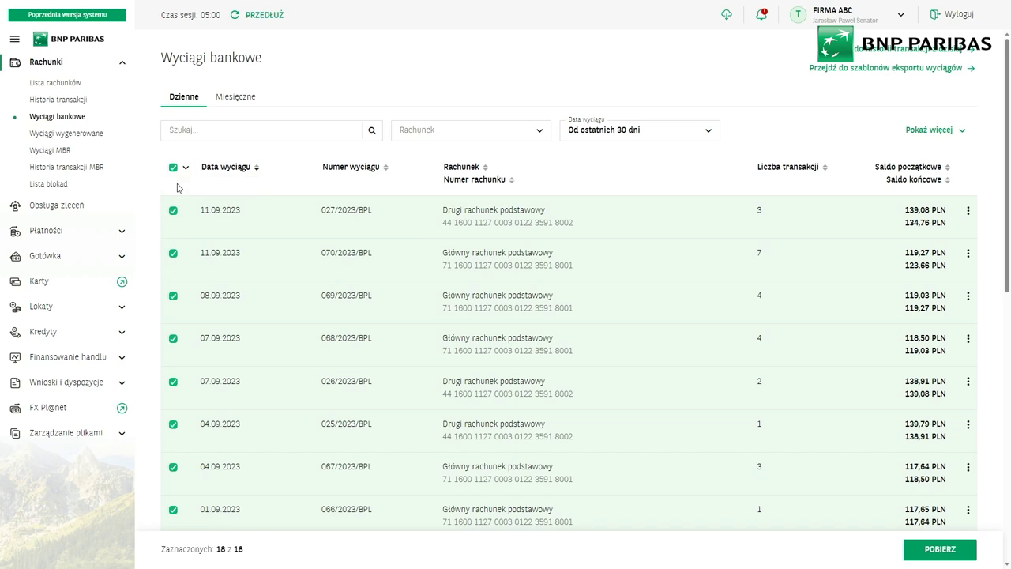
pyautogui.click(958, 560)
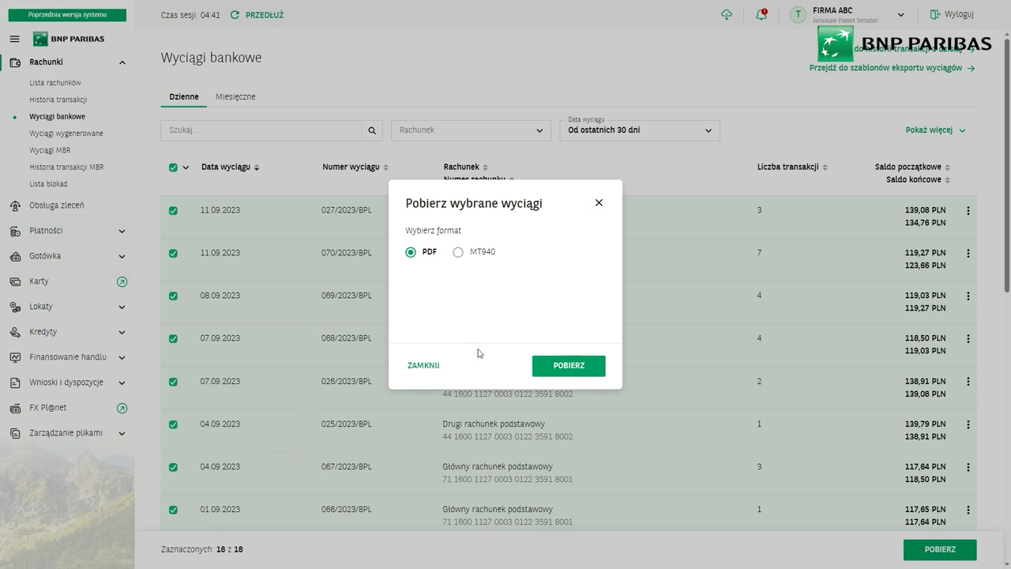
pyautogui.click(564, 367)
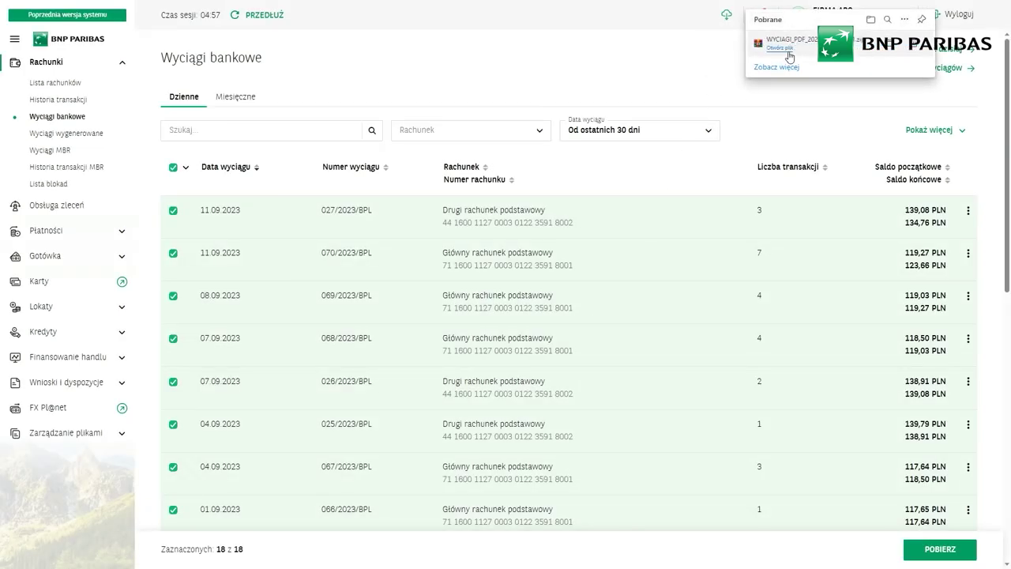
pyautogui.click(790, 55)
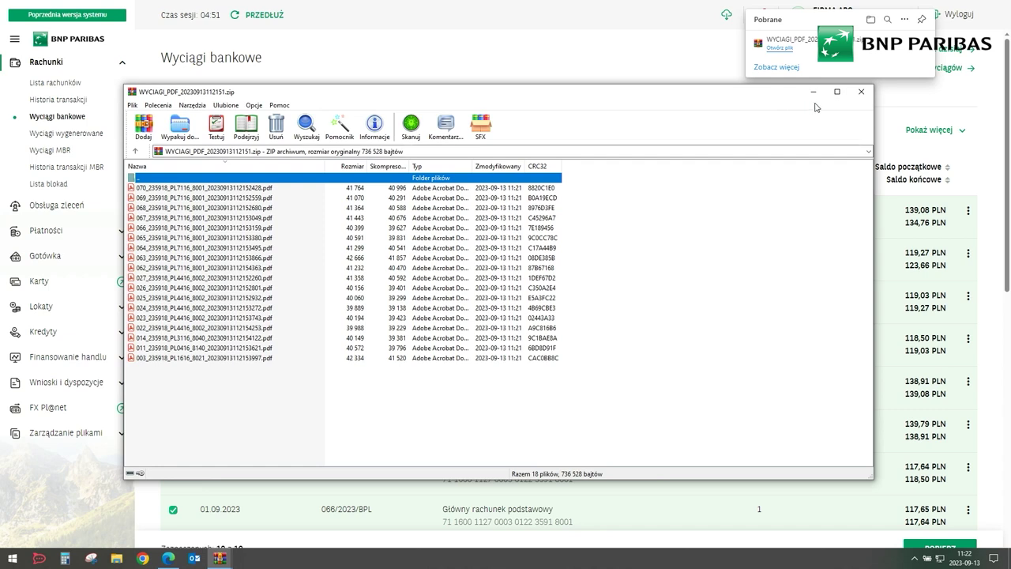
pyautogui.click(861, 91)
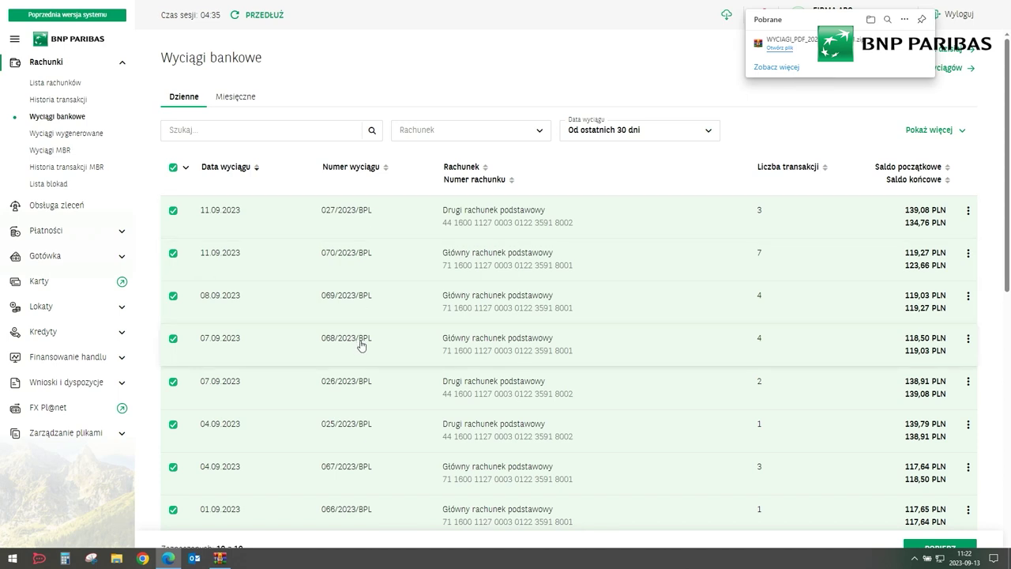
# Download the selected statements in MT940 format using the Wyciąg bankowy MT940 template and Windows-1250 encoding
pyautogui.click(939, 548)
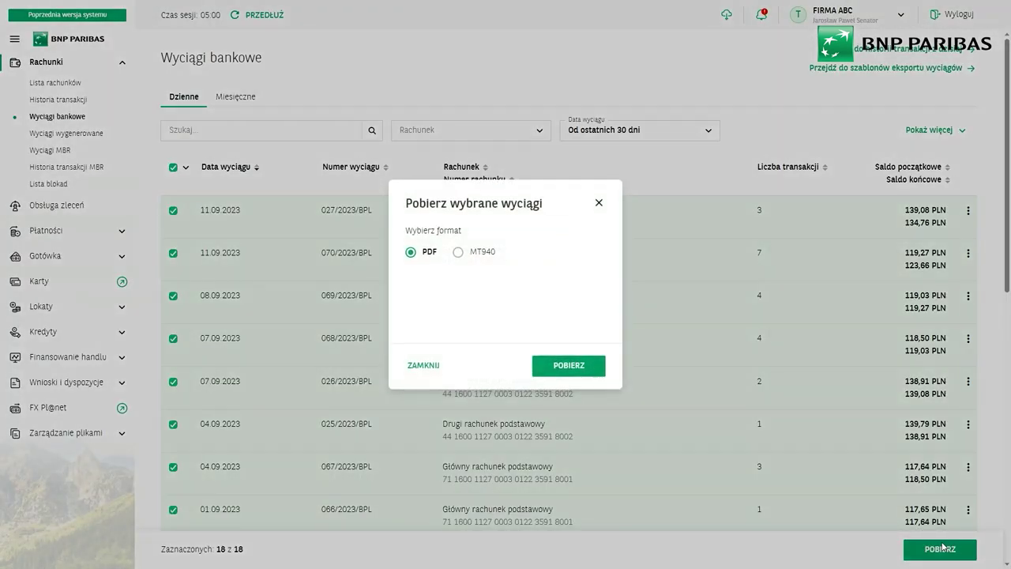
pyautogui.click(463, 254)
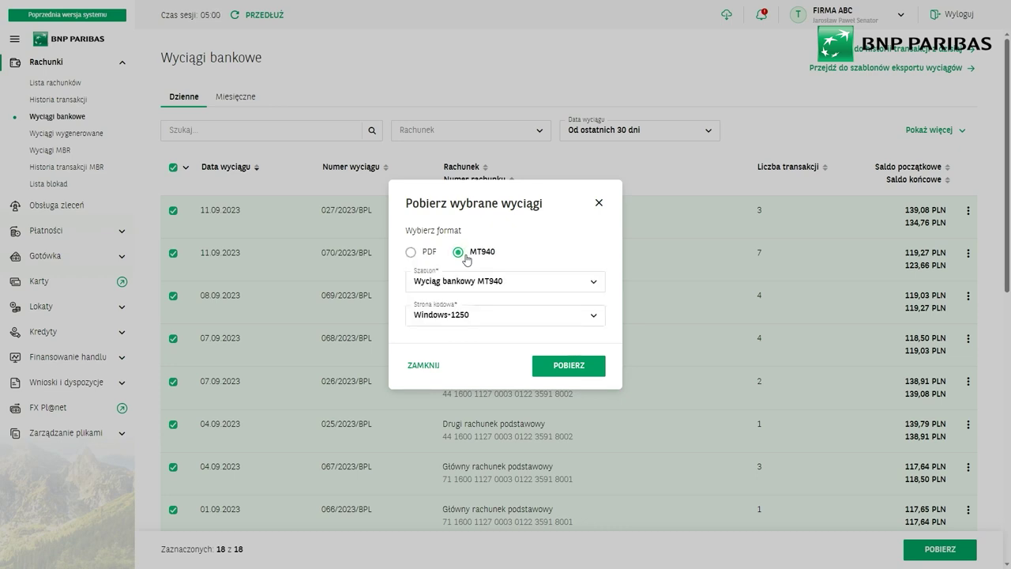
pyautogui.click(496, 284)
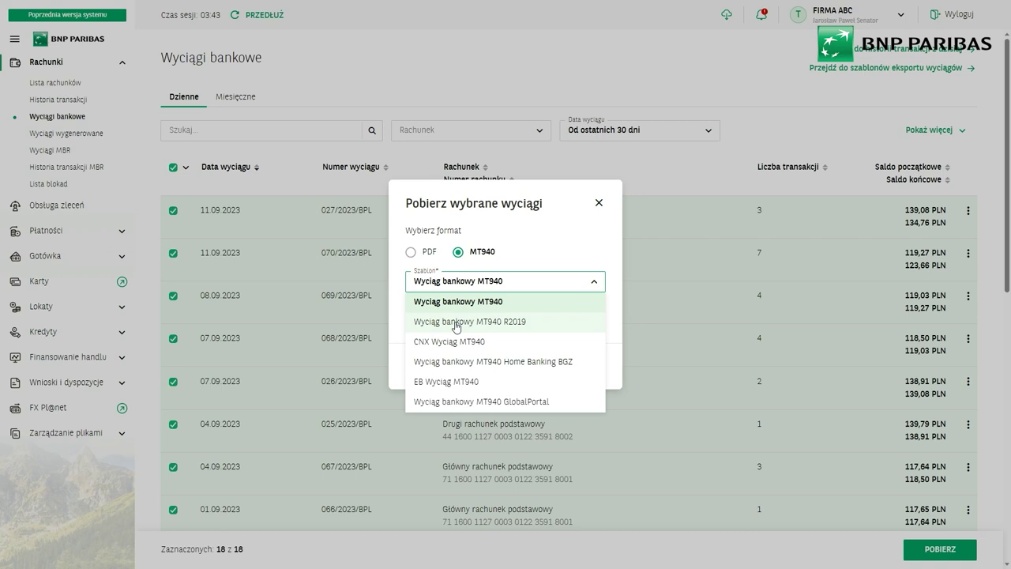
pyautogui.click(496, 304)
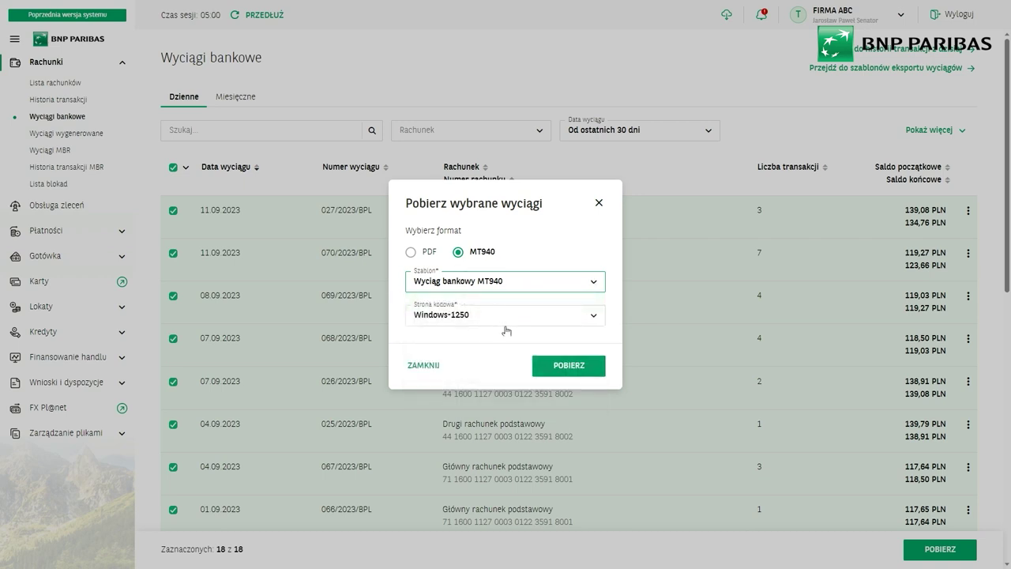
pyautogui.click(558, 366)
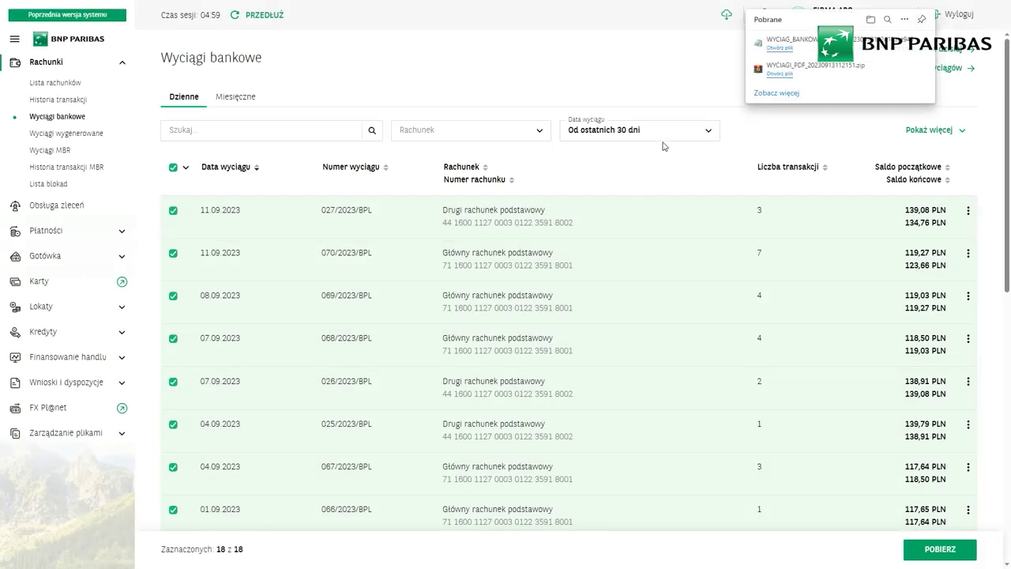
pyautogui.click(805, 48)
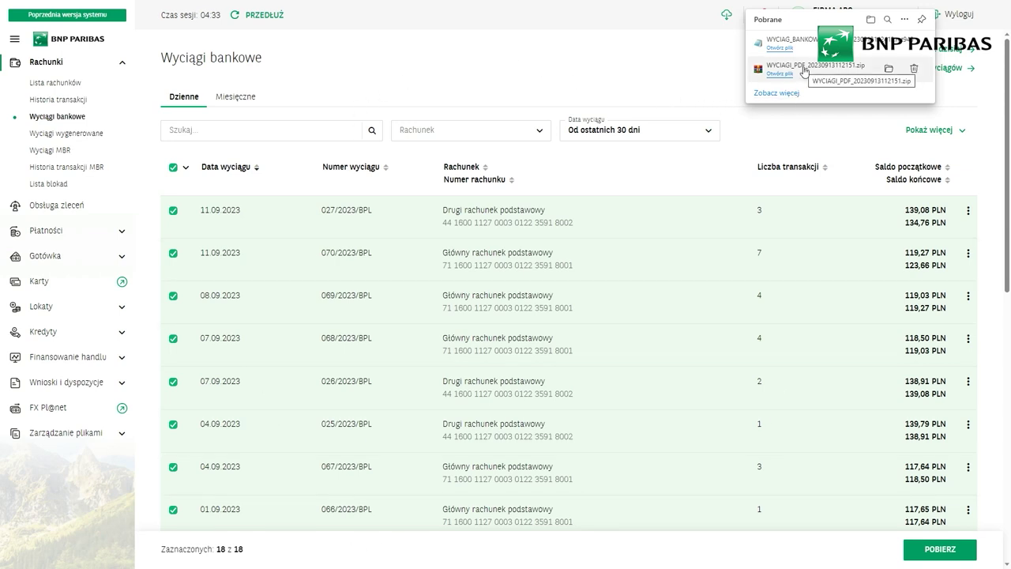
# Open the Wyciągi wygenerowane list and dismiss the information window about its purpose
pyautogui.click(83, 133)
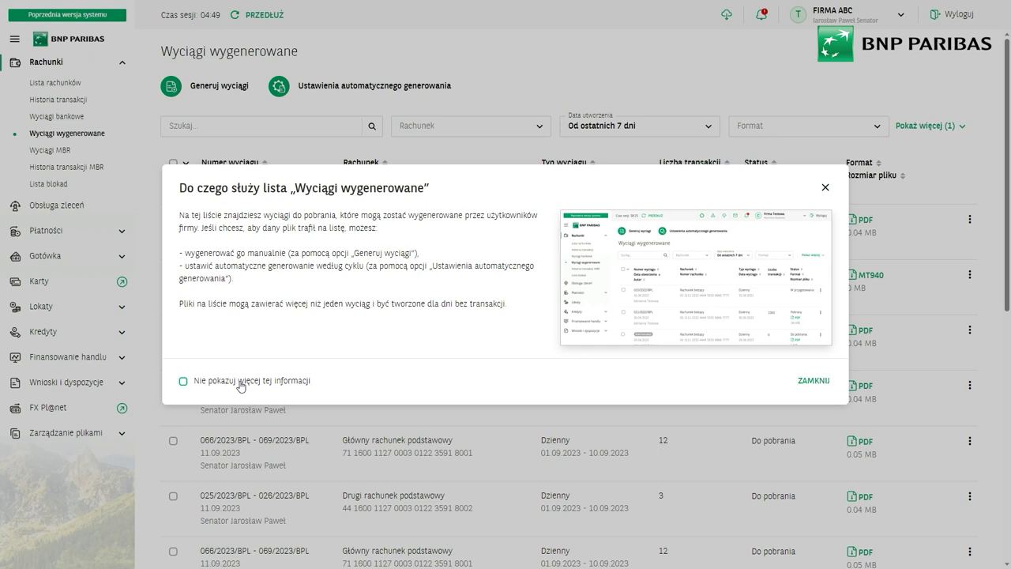
pyautogui.click(813, 381)
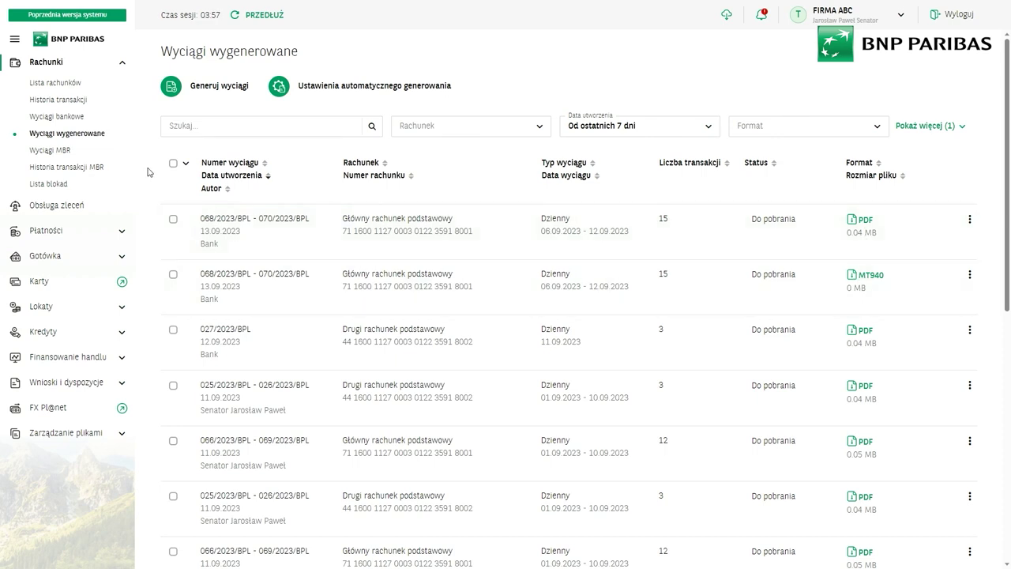
pyautogui.click(173, 164)
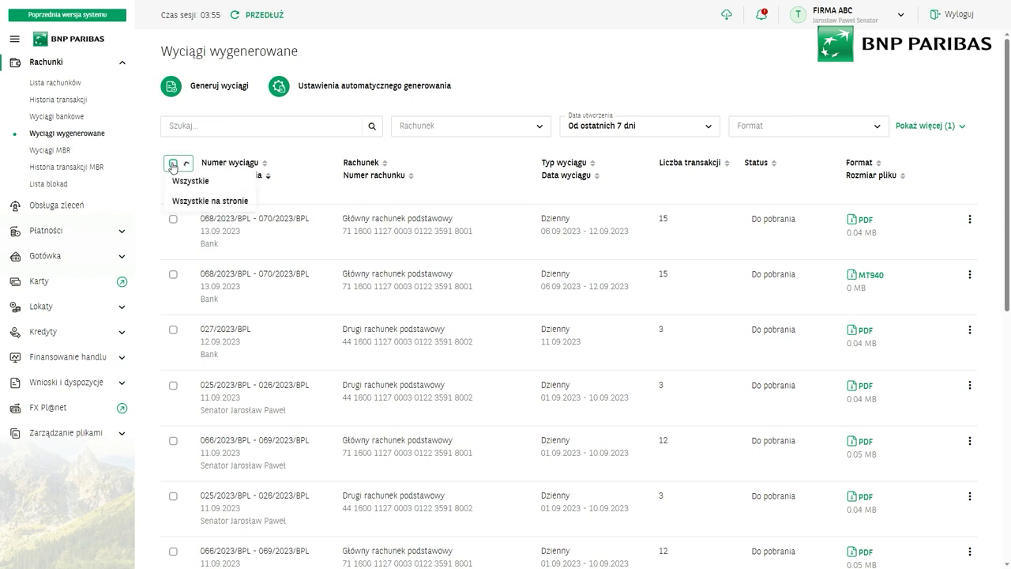
pyautogui.click(190, 182)
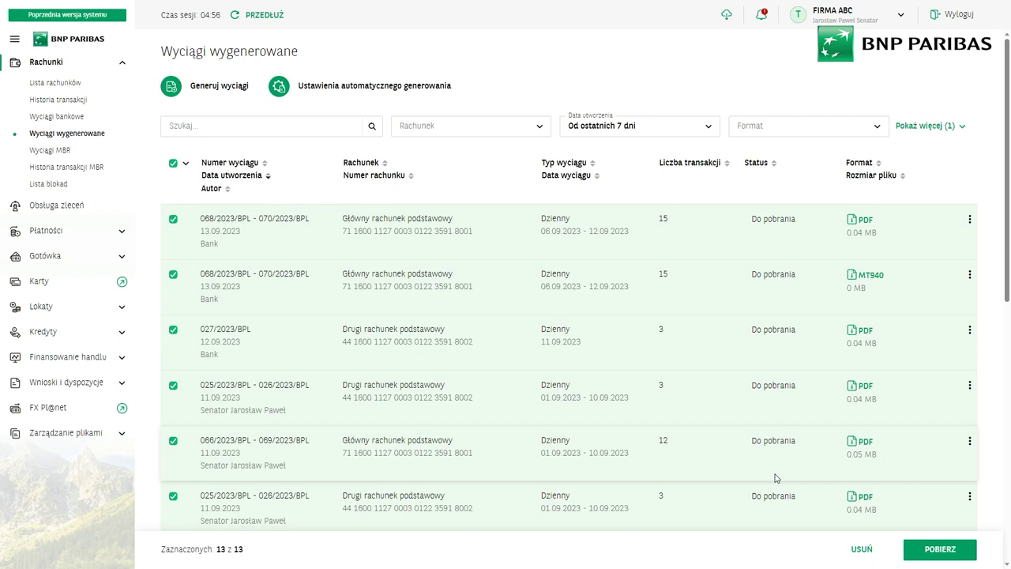
pyautogui.click(174, 166)
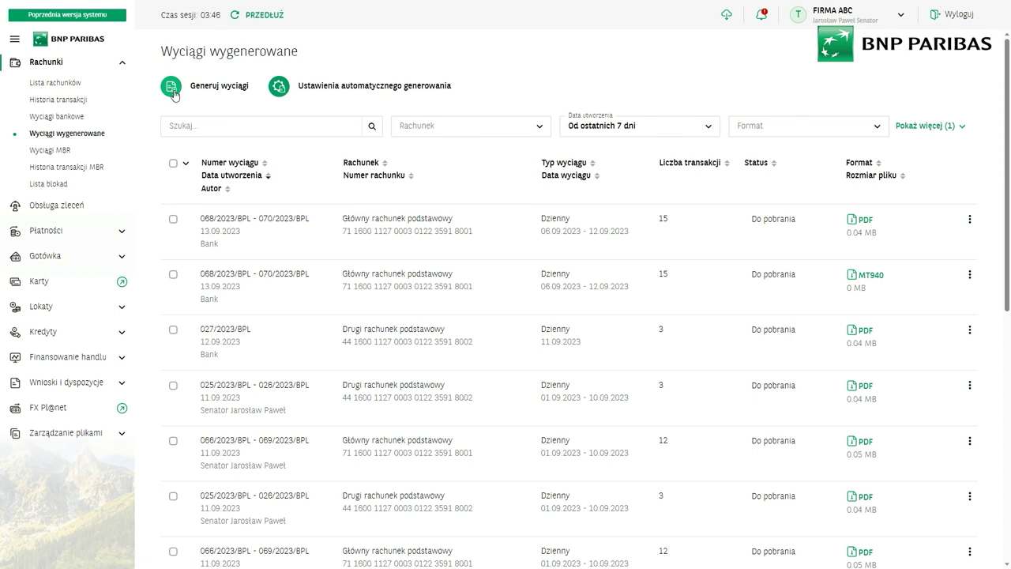
# Start generating new statements and select the Główny rachunek podstawowy and Drugi rachunek podstawowy accounts
pyautogui.click(165, 93)
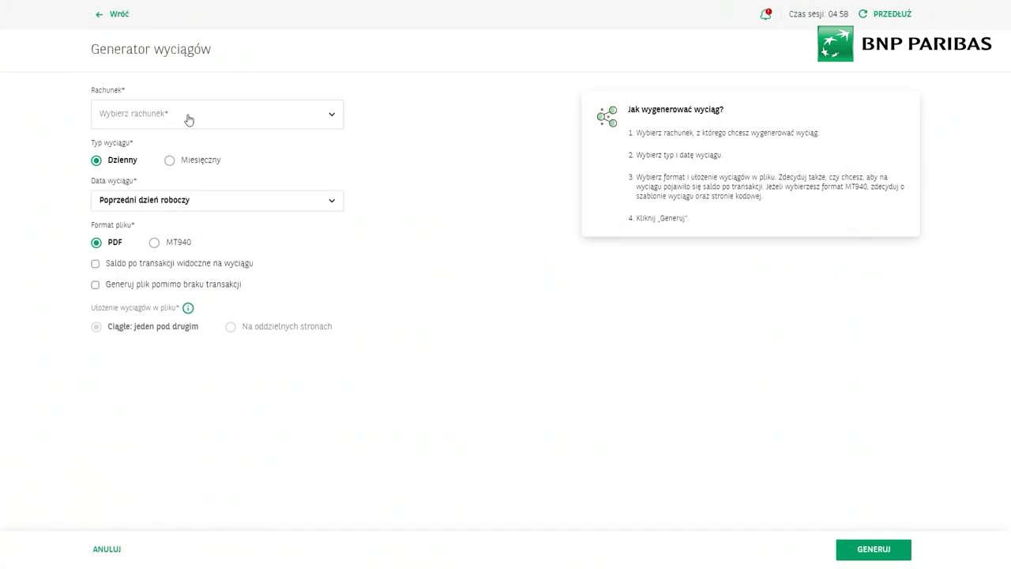
pyautogui.click(187, 118)
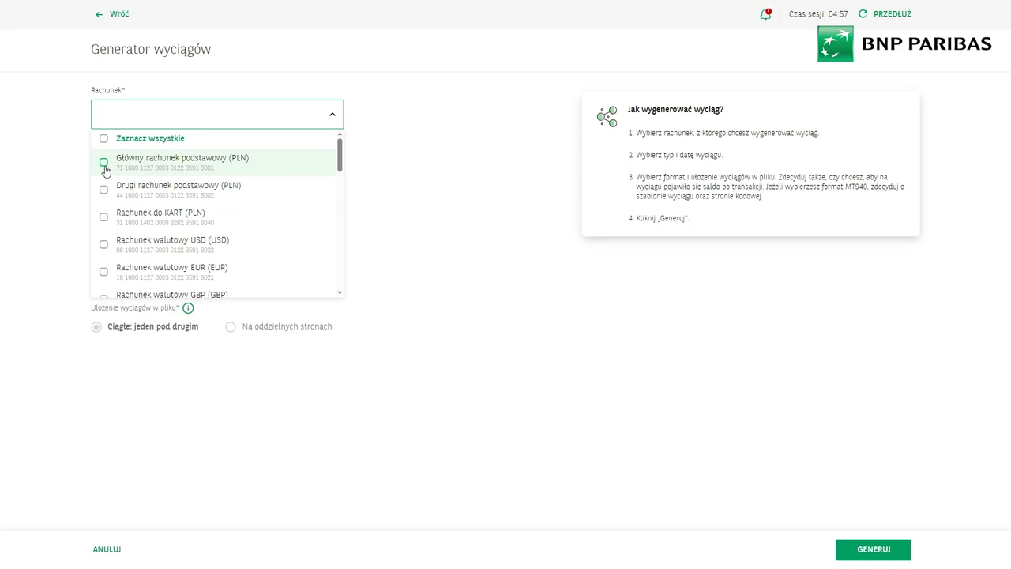
pyautogui.click(104, 163)
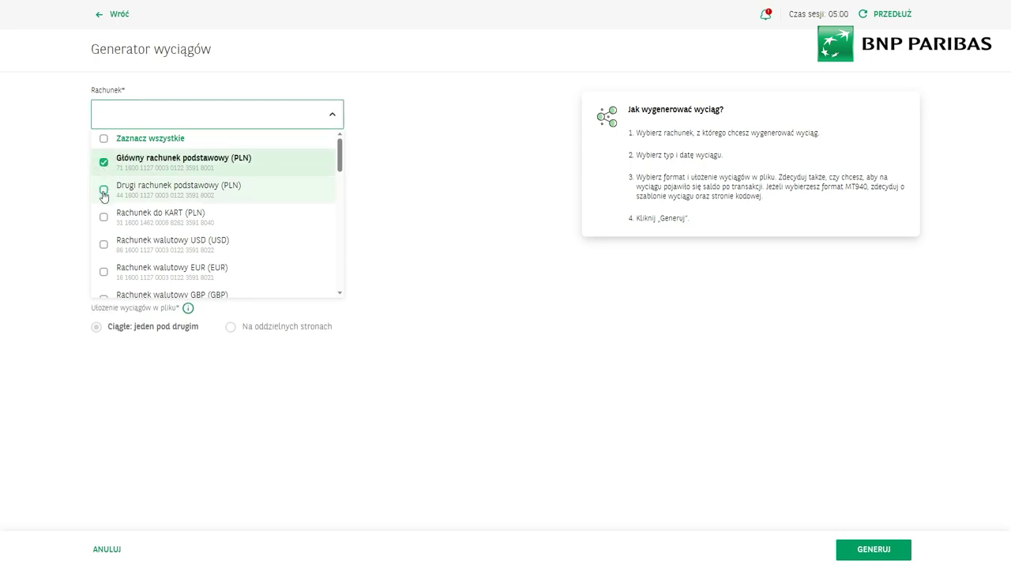
pyautogui.click(103, 192)
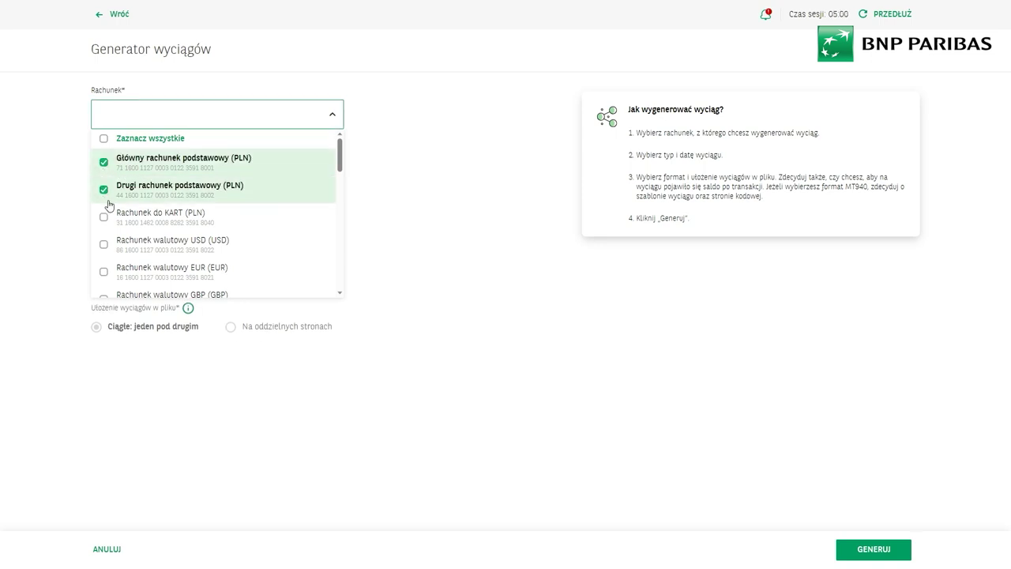
pyautogui.click(553, 277)
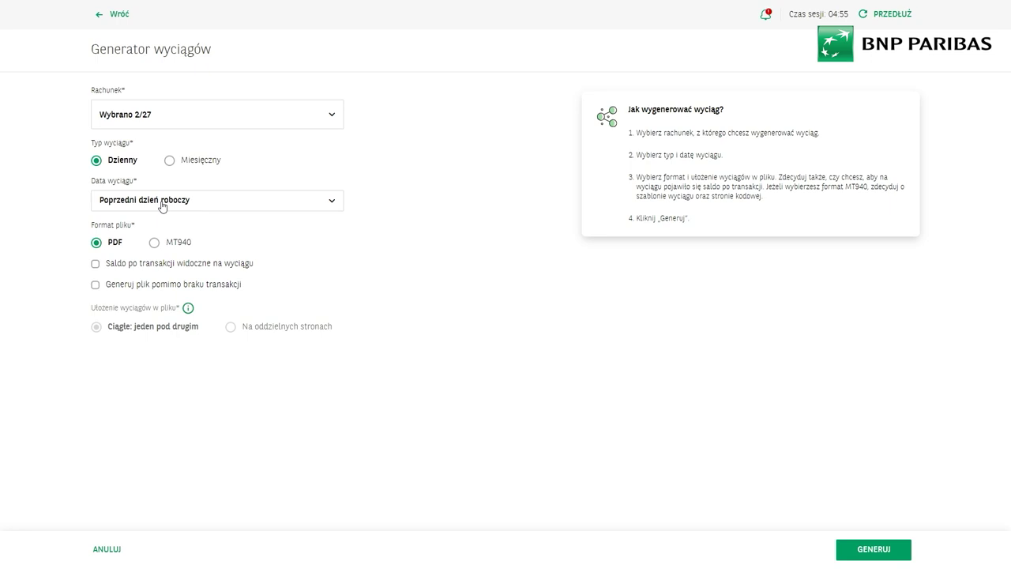
# Enable Generuj plik pomimo braku transakcji, generate the daily PDF statements for Poprzedni dzień roboczy, and go to the generated statements list
pyautogui.click(140, 286)
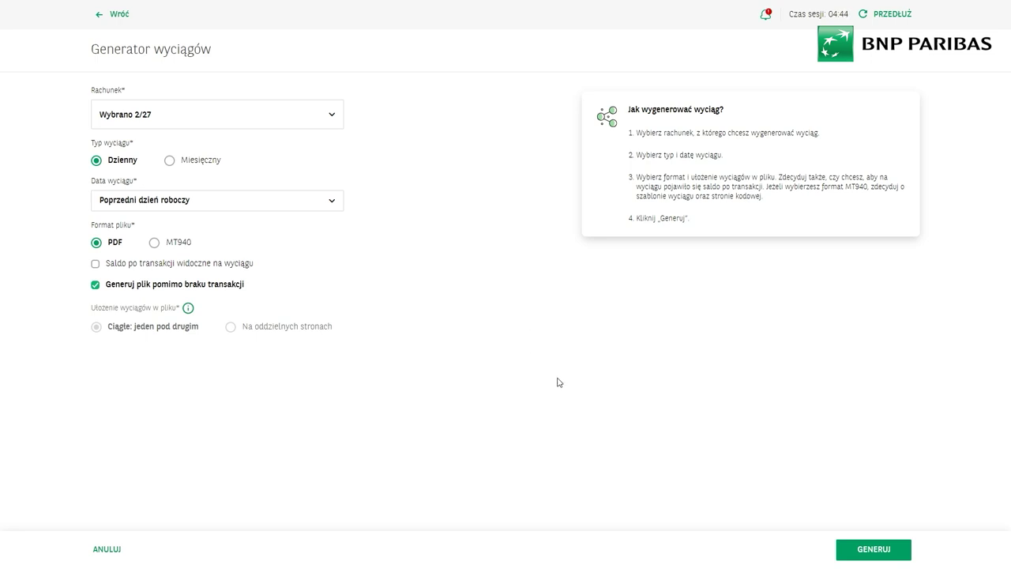
pyautogui.click(862, 556)
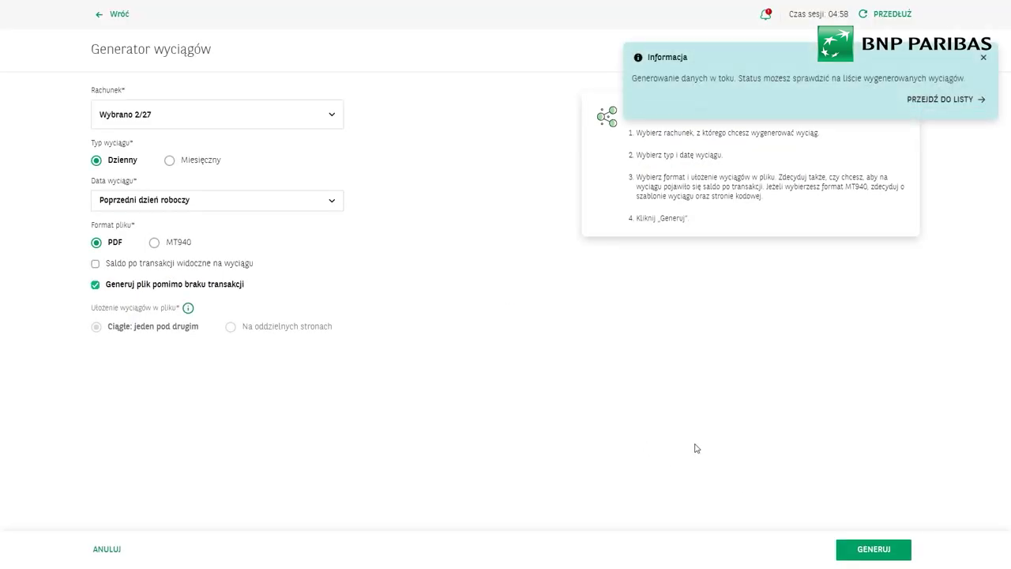
pyautogui.click(932, 100)
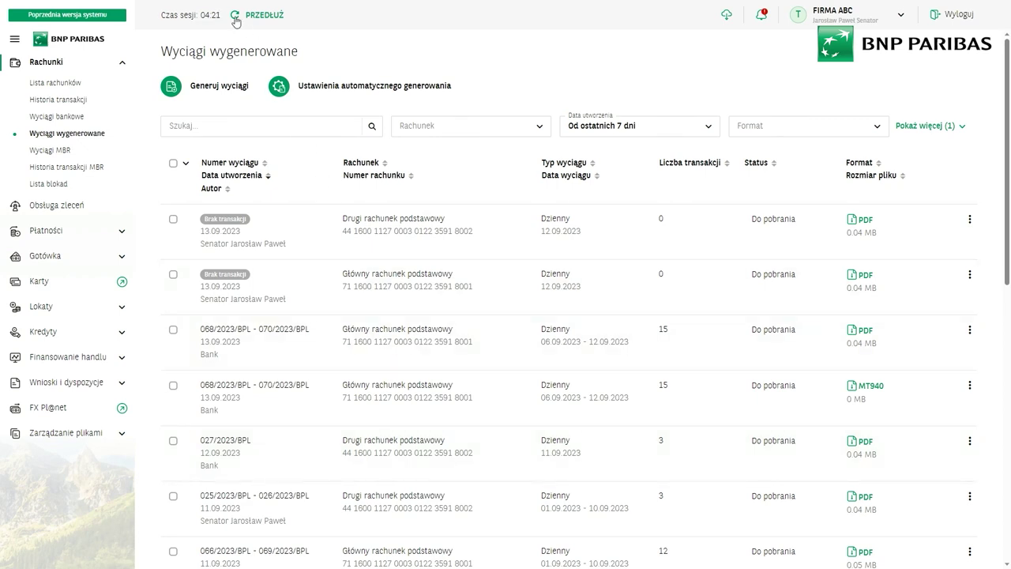
# View the export templates under Administracja i narzędzia in the previous system version, and return to the new version
pyautogui.click(87, 22)
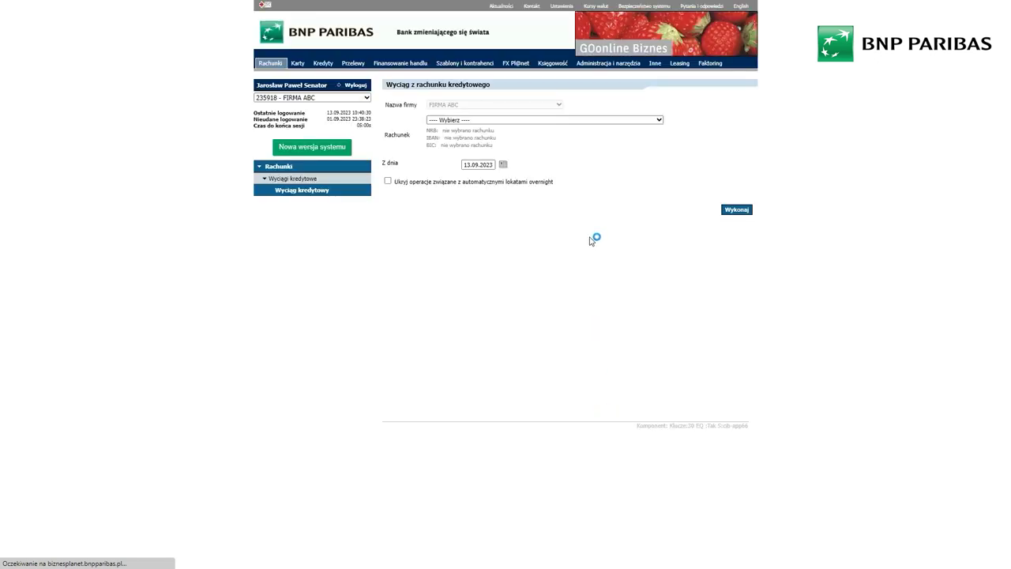
pyautogui.click(628, 65)
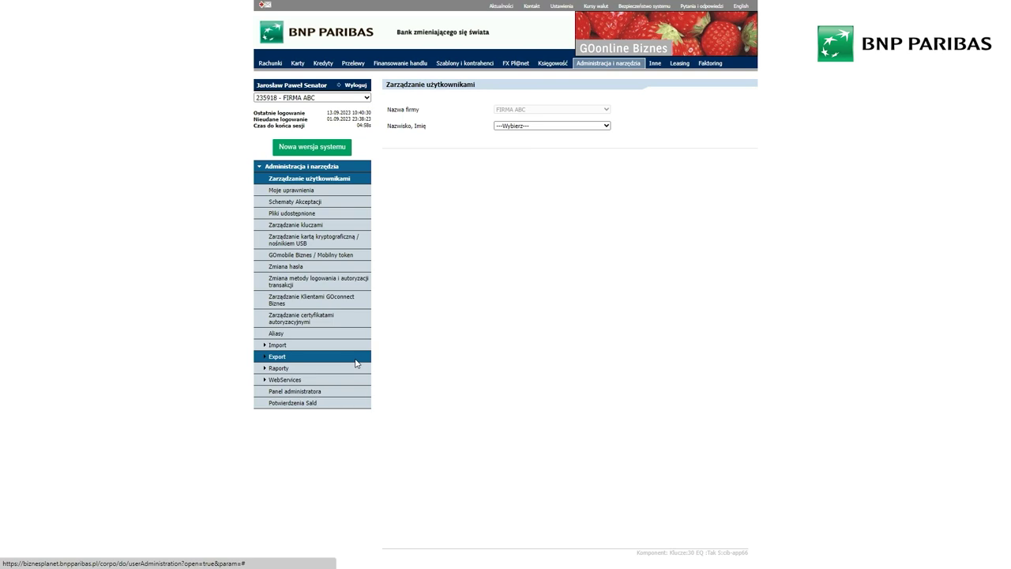
pyautogui.click(356, 364)
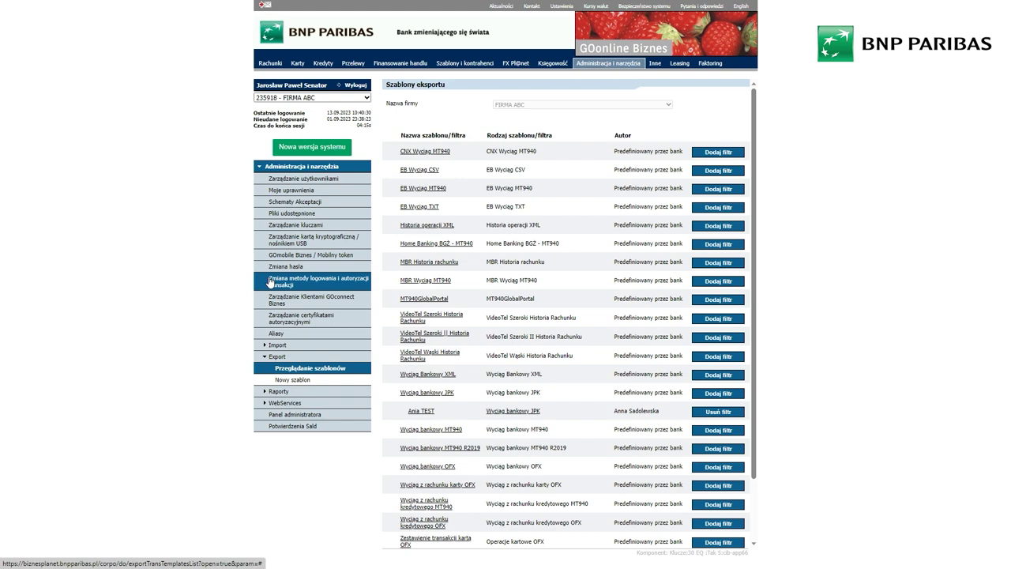
pyautogui.click(315, 150)
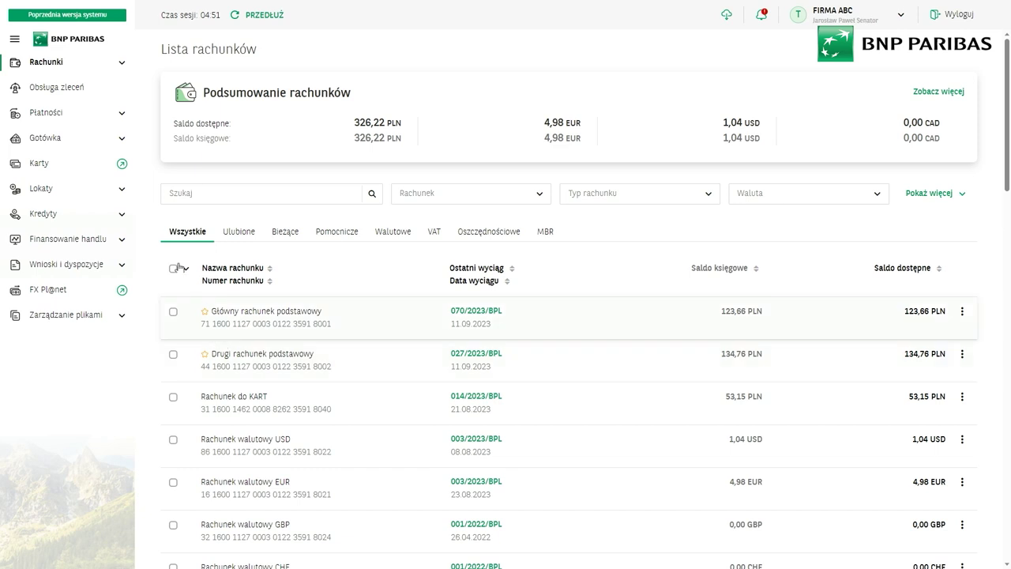
# Review the latest Główny rachunek podstawowy statement's transactions with and without Saldo po transakcji, and return to the account list
pyautogui.click(474, 312)
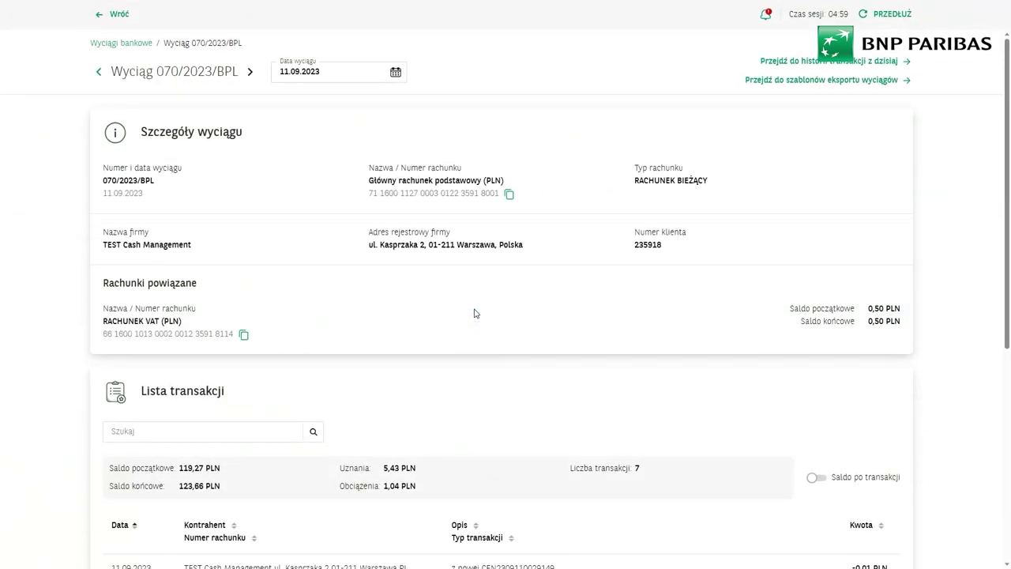
pyautogui.click(814, 477)
pyautogui.scroll(-3, 821, 480)
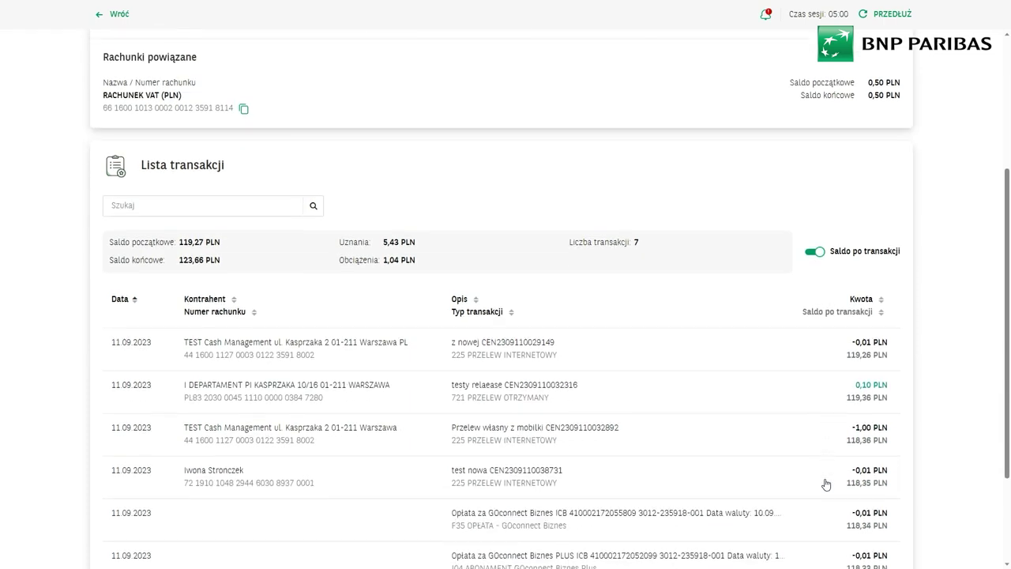
pyautogui.scroll(-2, 825, 483)
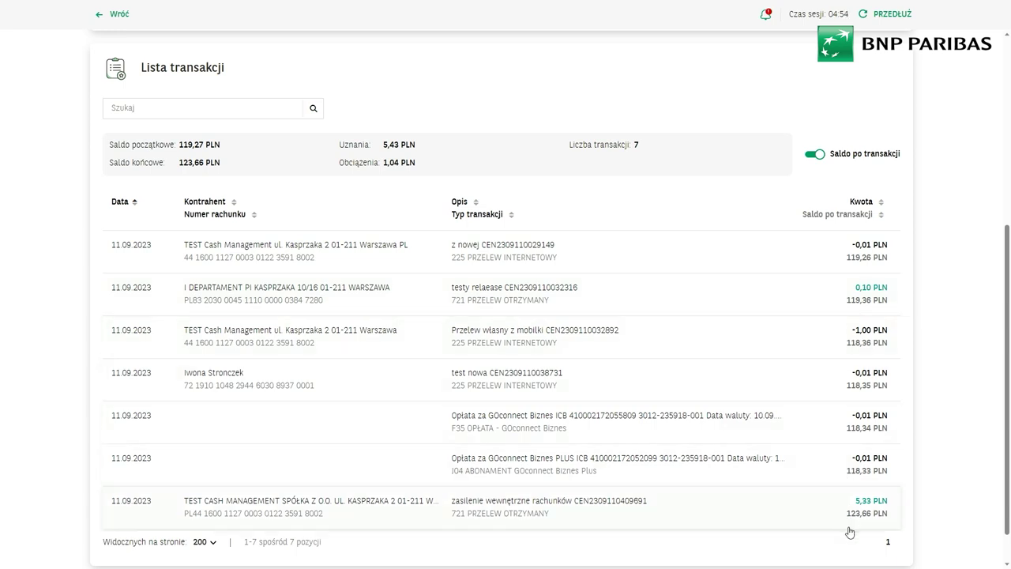
pyautogui.click(810, 162)
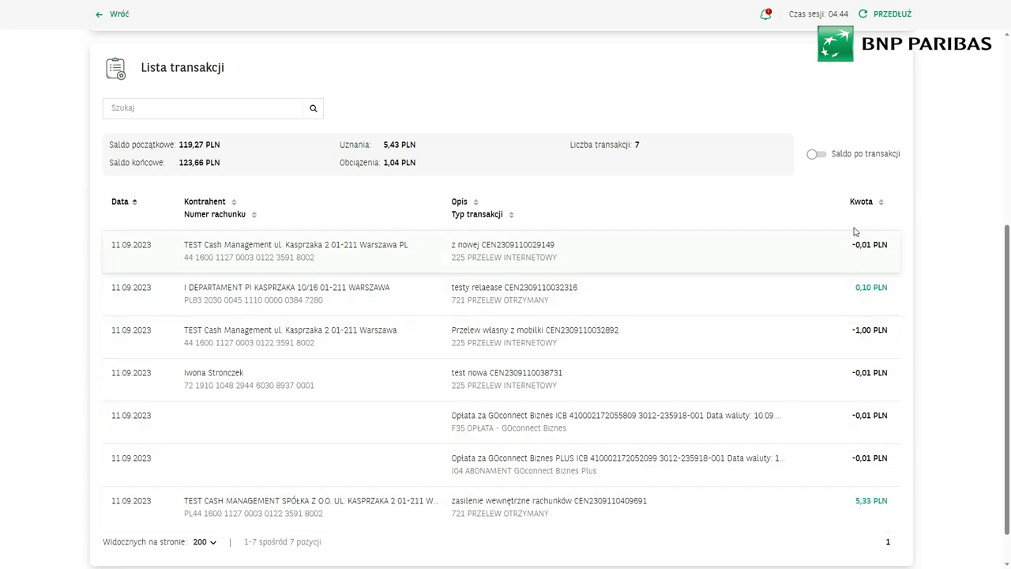
pyautogui.click(817, 160)
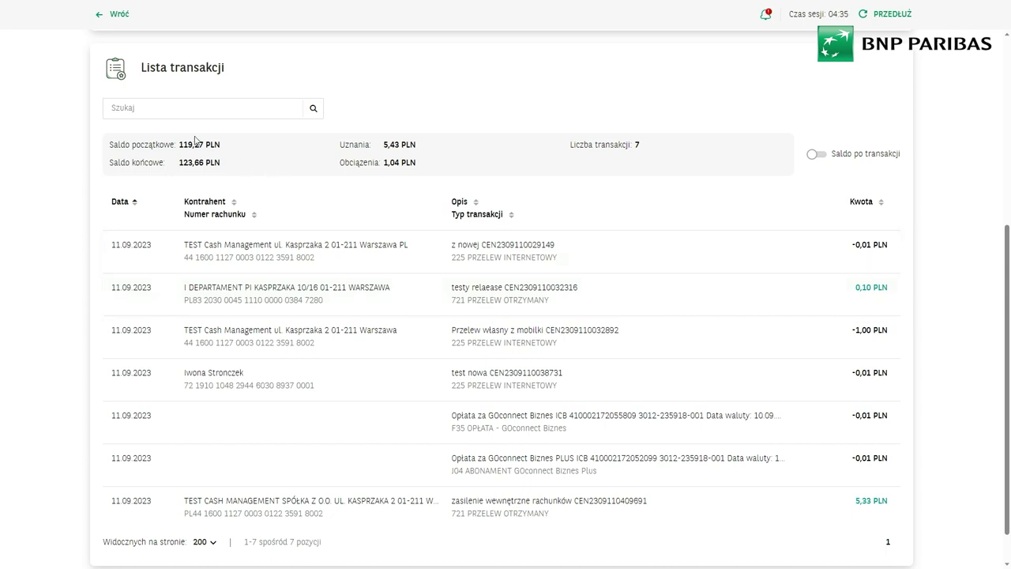
pyautogui.click(99, 14)
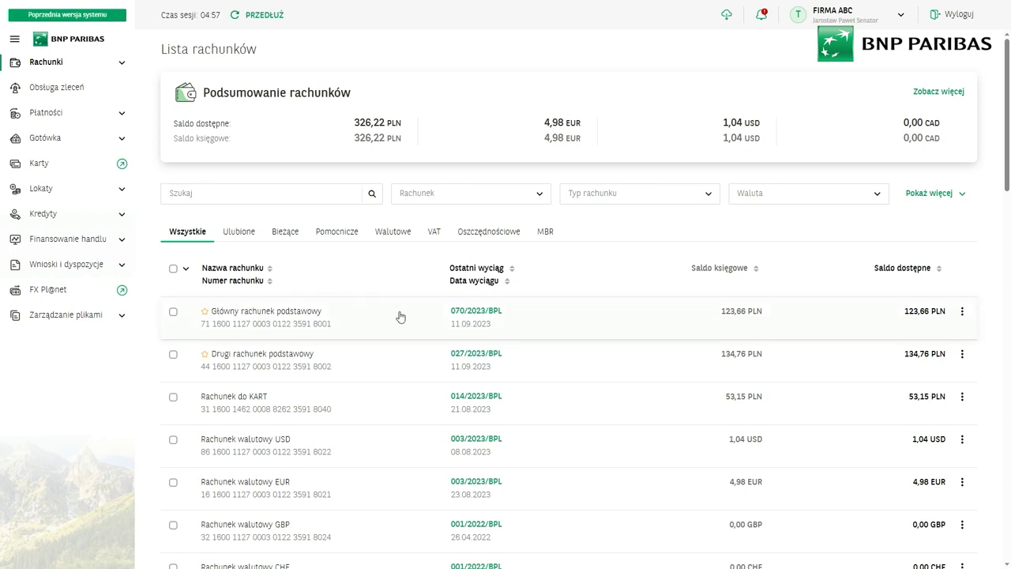
# Open the Szablony eksportu list and look through the available export templates
pyautogui.click(69, 63)
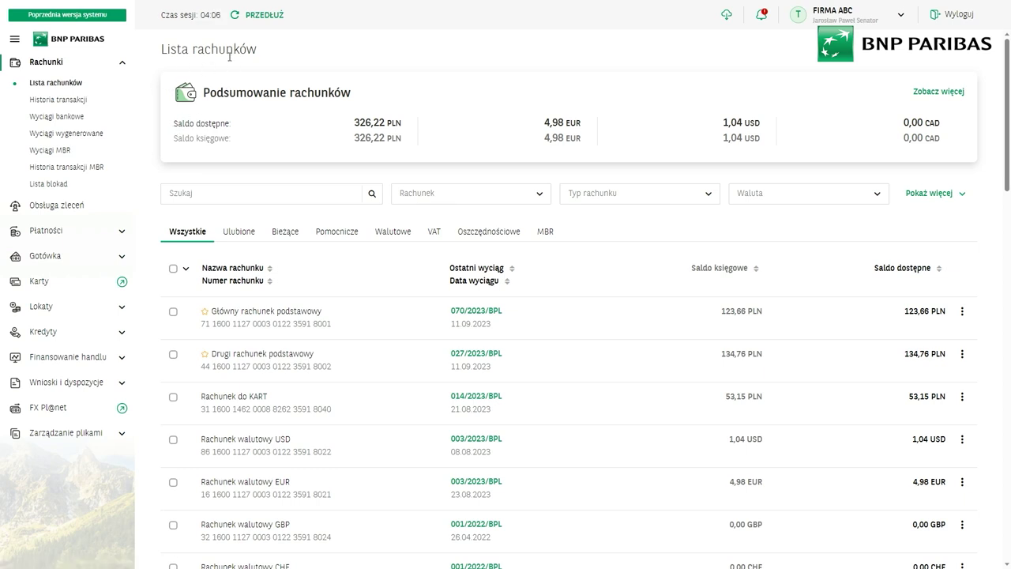
pyautogui.click(727, 20)
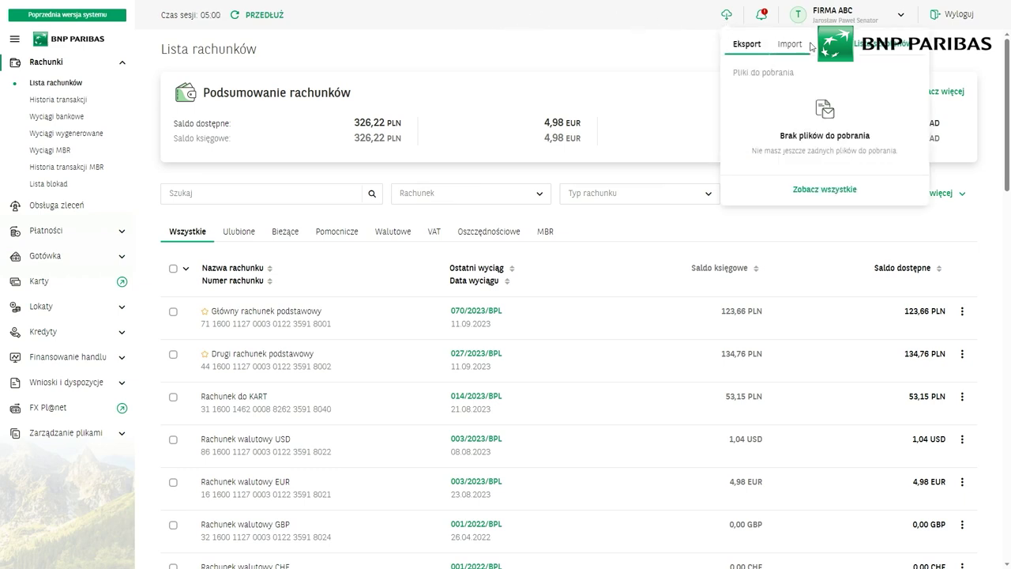
pyautogui.click(855, 52)
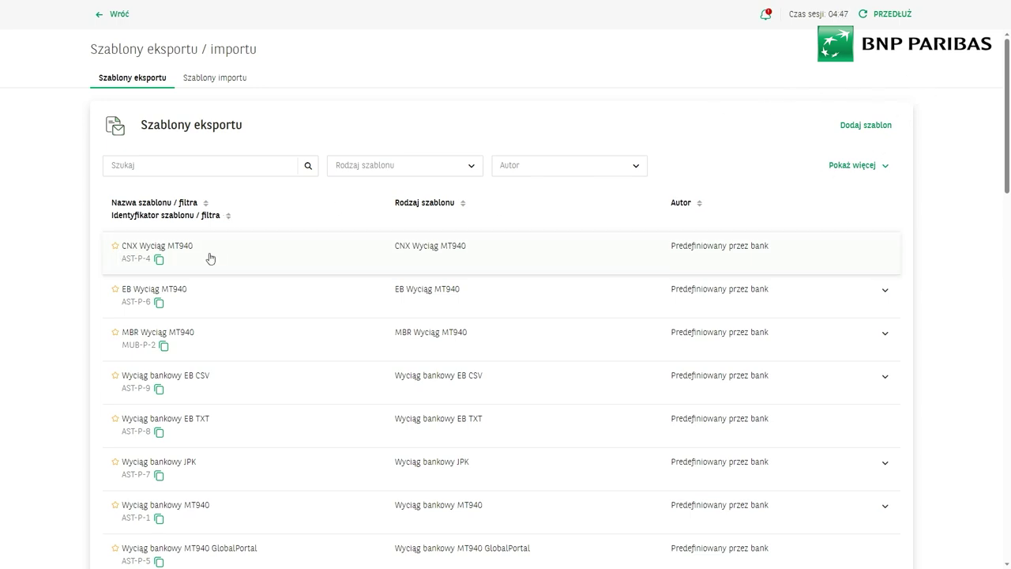
pyautogui.scroll(-3, 217, 426)
pyautogui.scroll(-1, 215, 417)
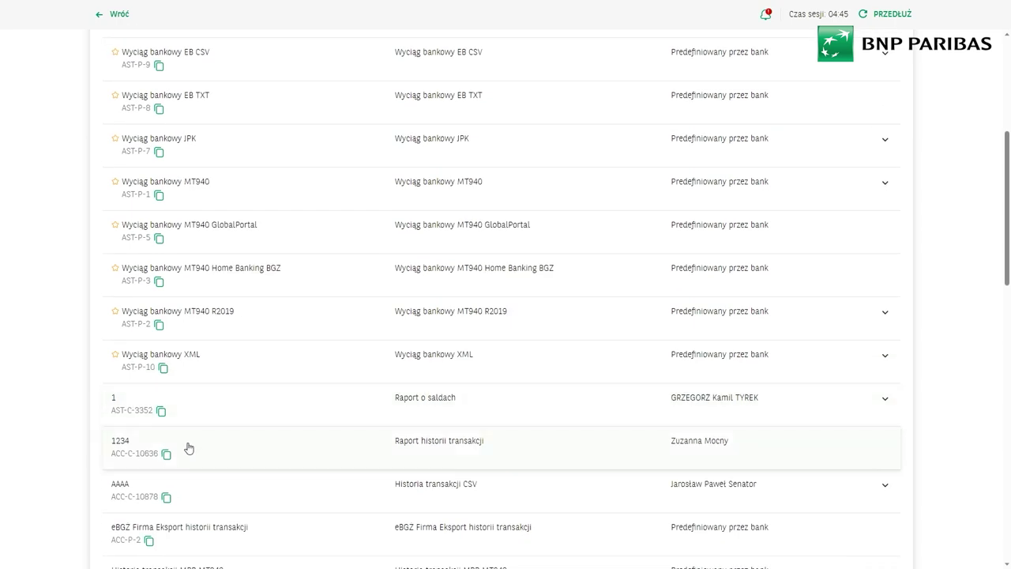
pyautogui.scroll(3, 166, 320)
pyautogui.scroll(1, 166, 320)
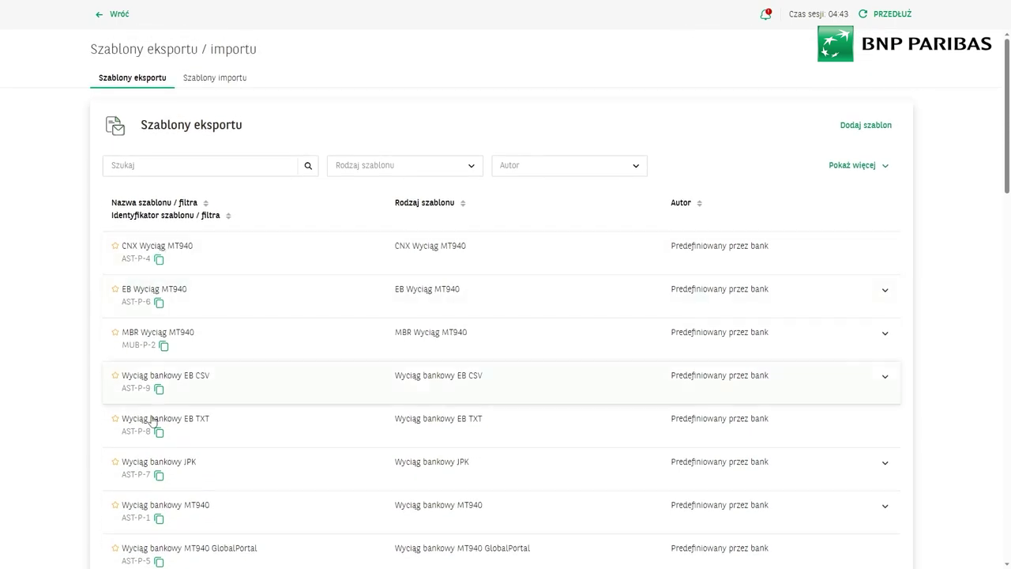
# Remove the CNX Wyciąg MT940 template from favourites, add it back, and return to the template list
pyautogui.click(149, 251)
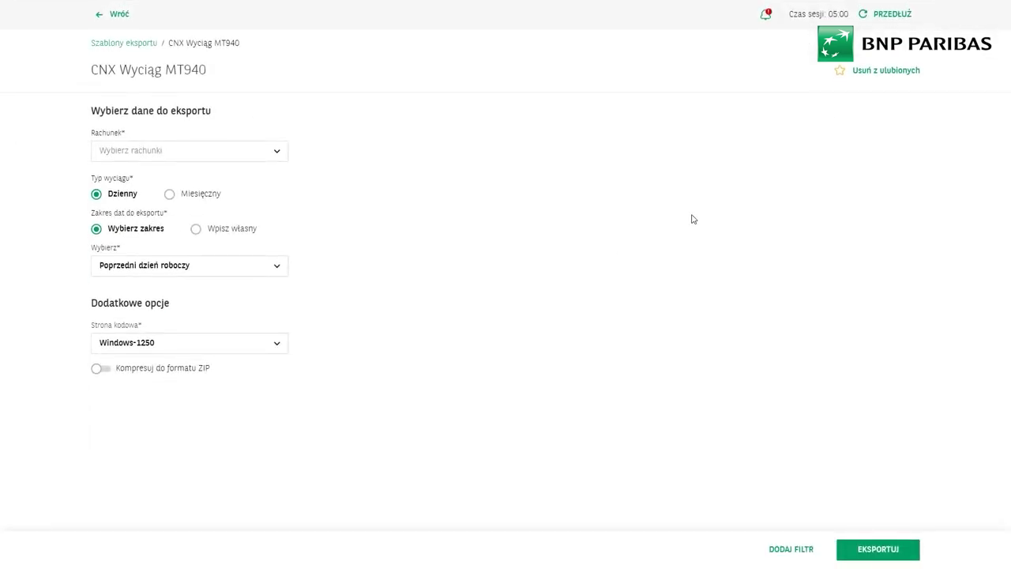
pyautogui.click(881, 72)
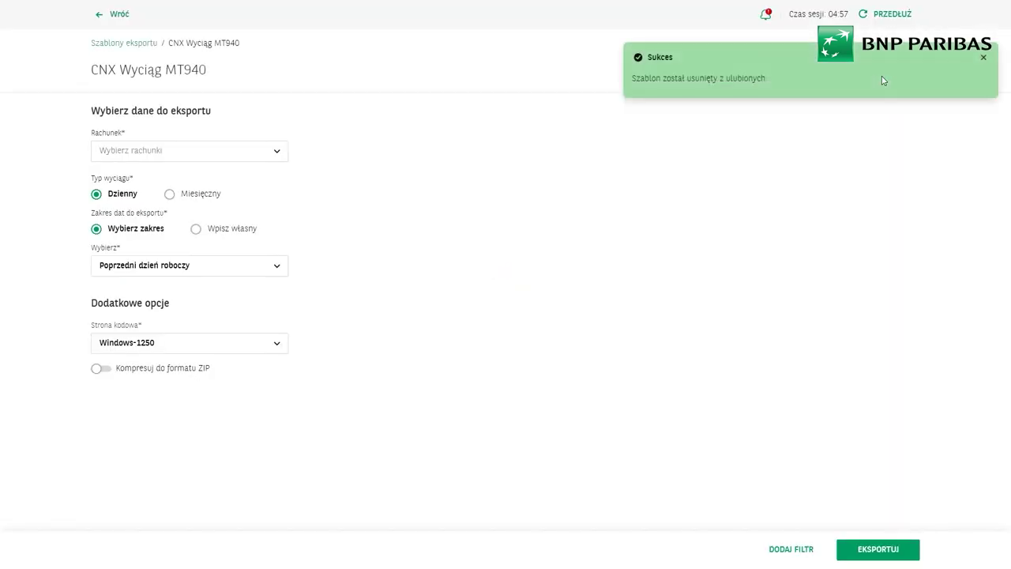
pyautogui.click(984, 58)
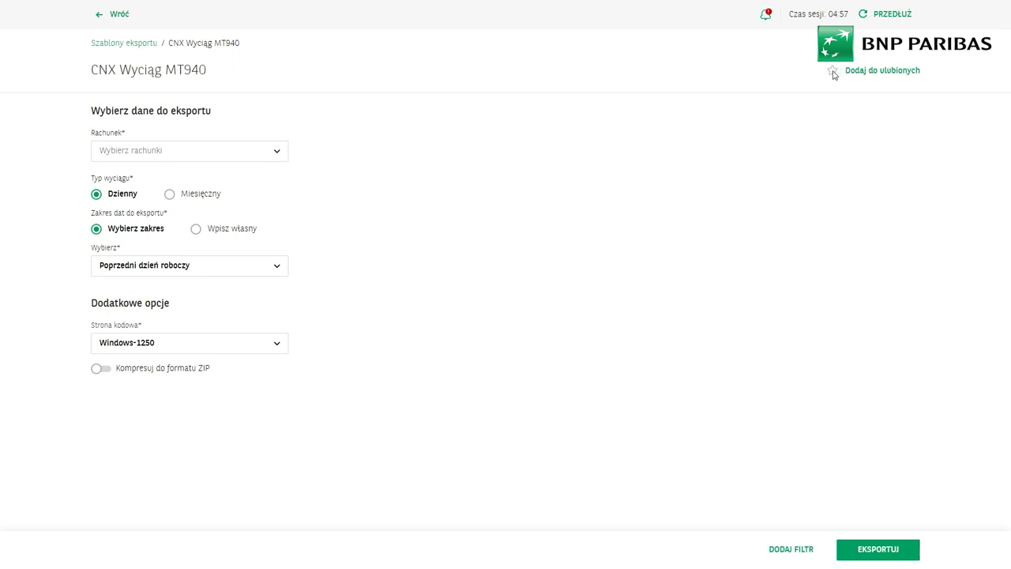
pyautogui.click(849, 71)
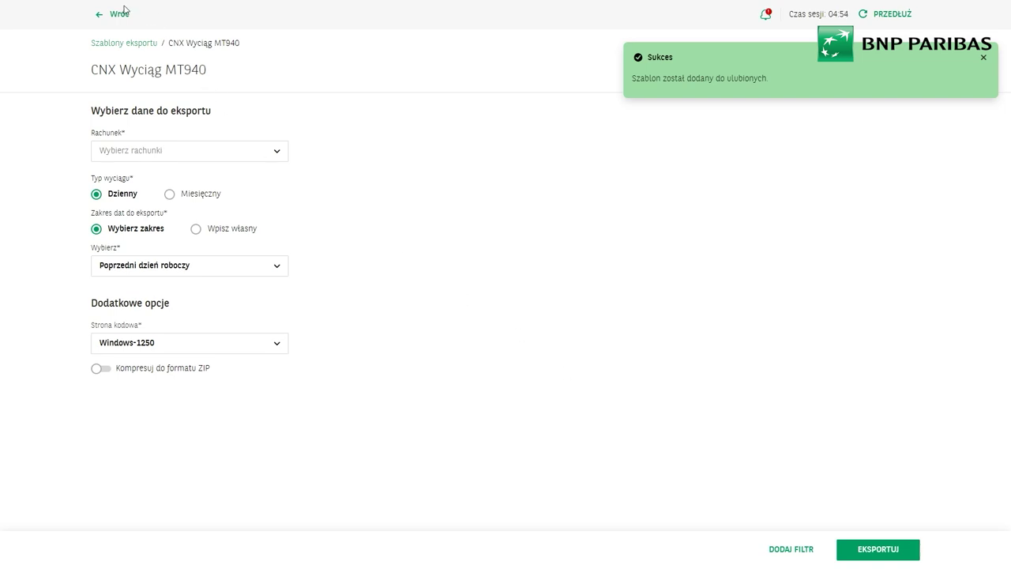
pyautogui.click(103, 17)
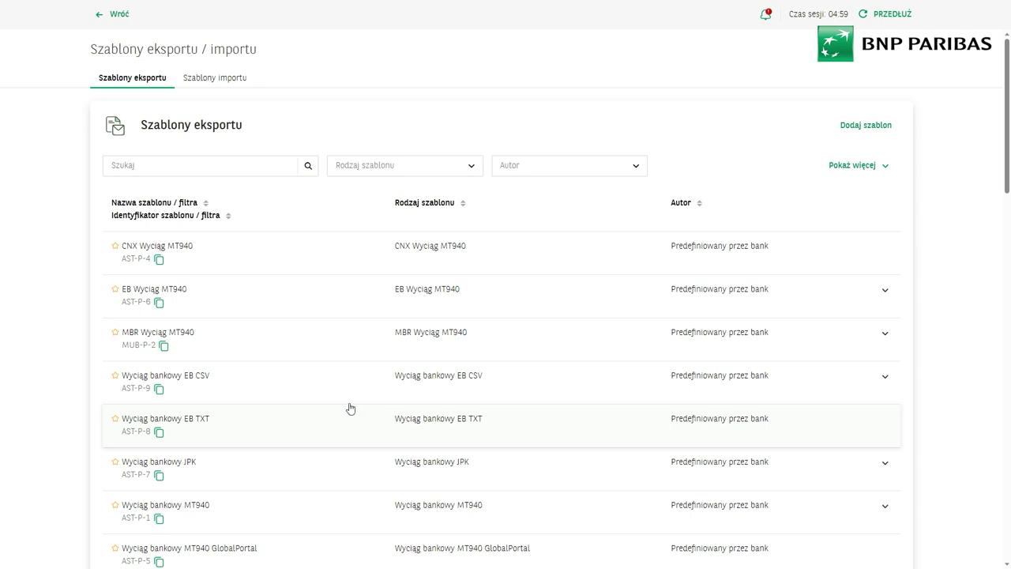
# Examine the favourite and remaining export templates further down the list, and return to Lista rachunków
pyautogui.scroll(-1, 298, 357)
pyautogui.scroll(-3, 298, 357)
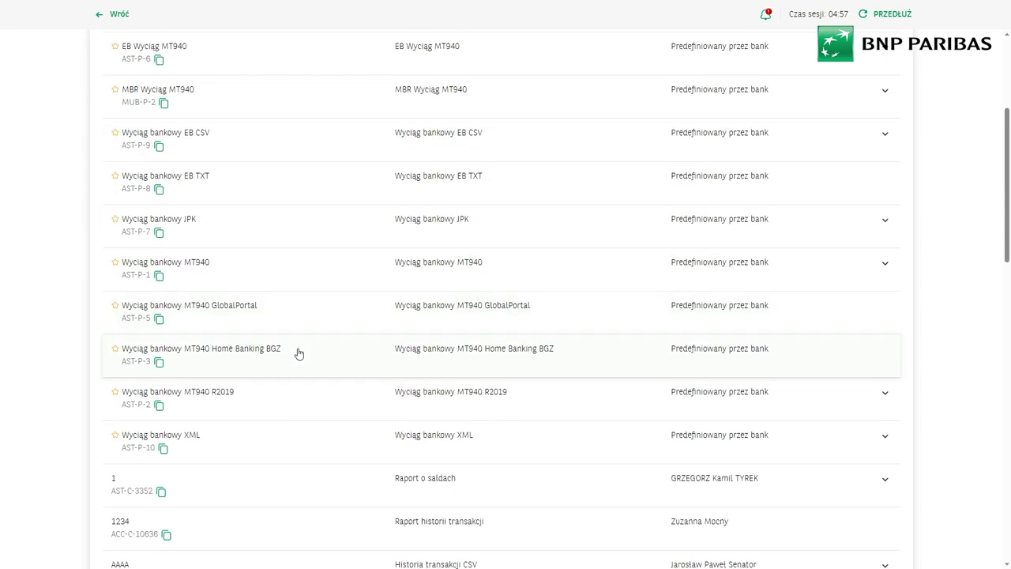
pyautogui.scroll(-1, 299, 353)
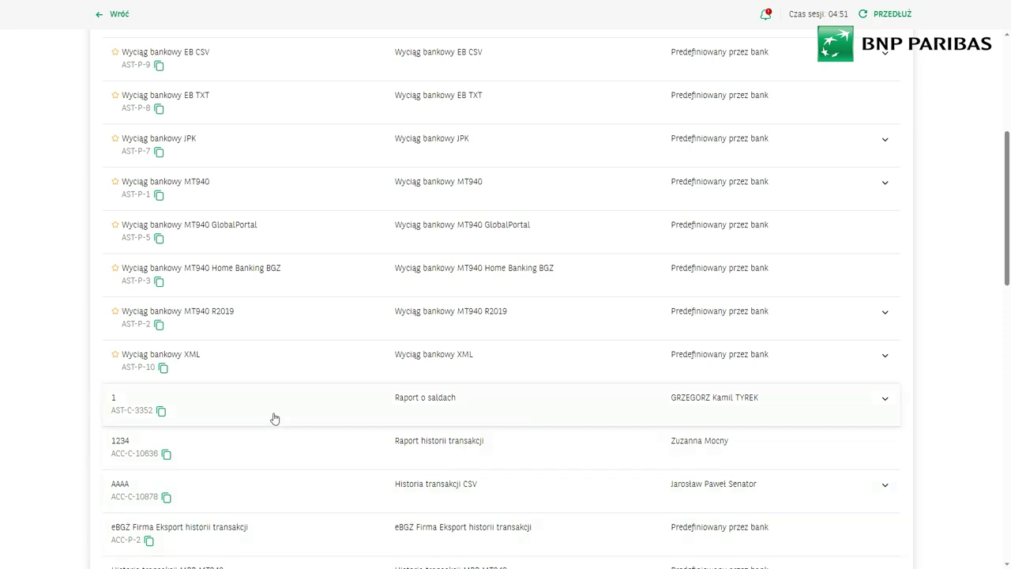
pyautogui.scroll(-5, 274, 417)
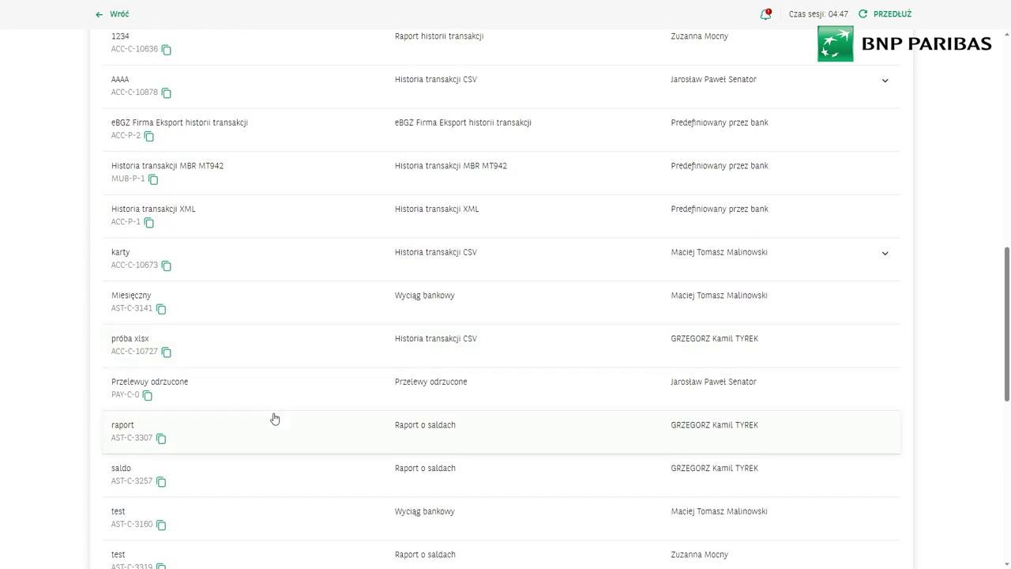
pyautogui.scroll(8, 274, 418)
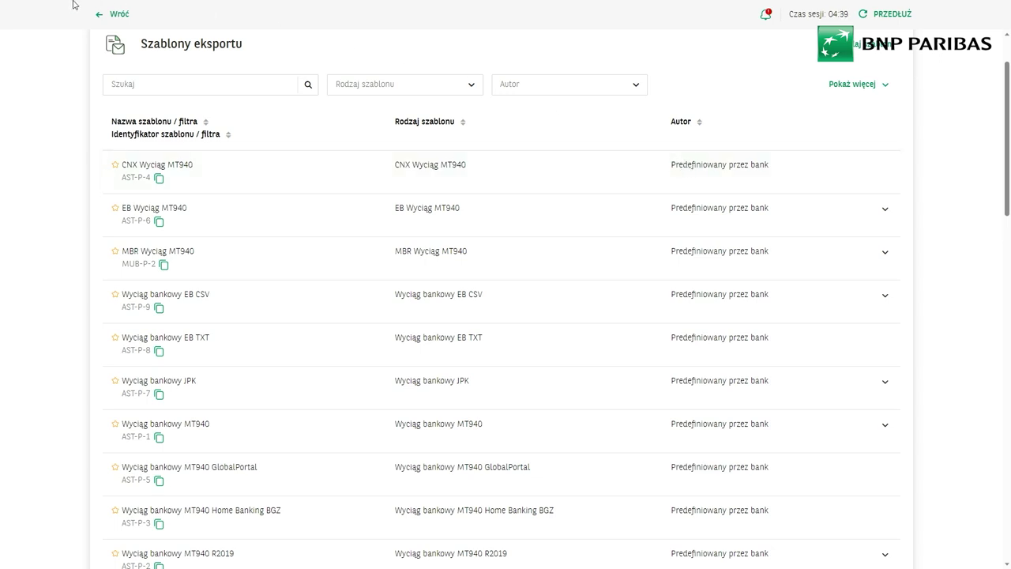
pyautogui.moveTo(76, 4)
pyautogui.click(101, 21)
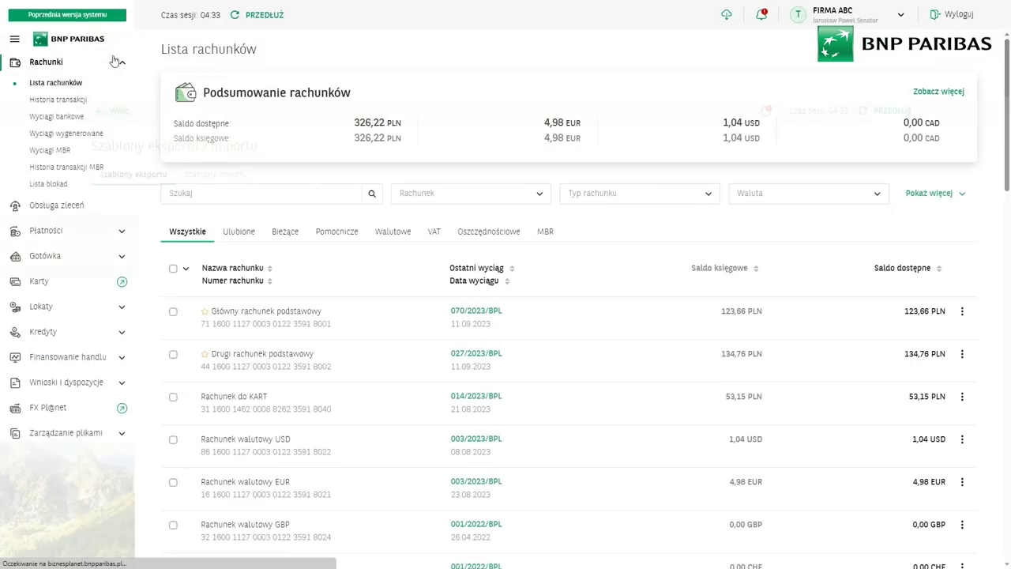